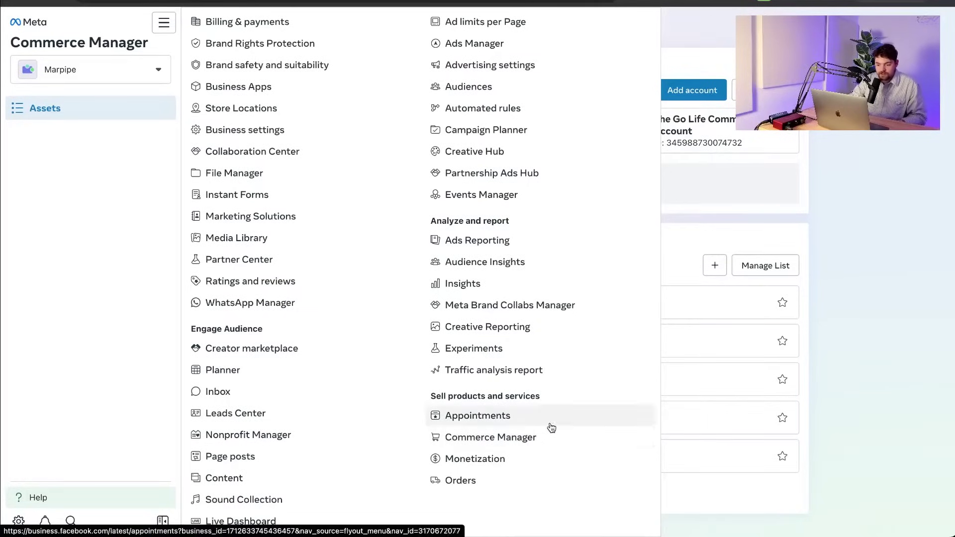
# Close the navigation flyout to reveal the Assets page with commerce accounts and catalogs.
pyautogui.click(833, 354)
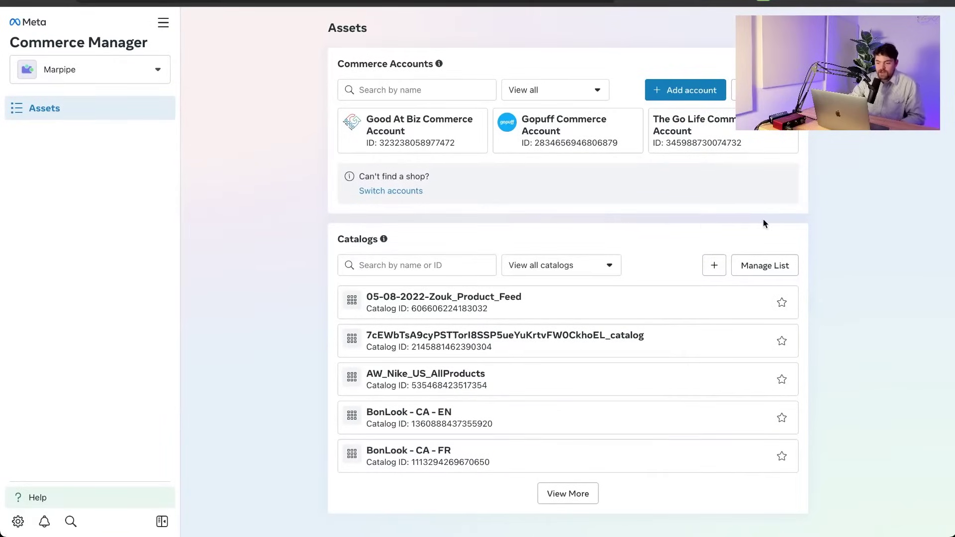
# Start an Online products catalog named Catalog_products under the Marpipe business portfolio.
pyautogui.click(712, 266)
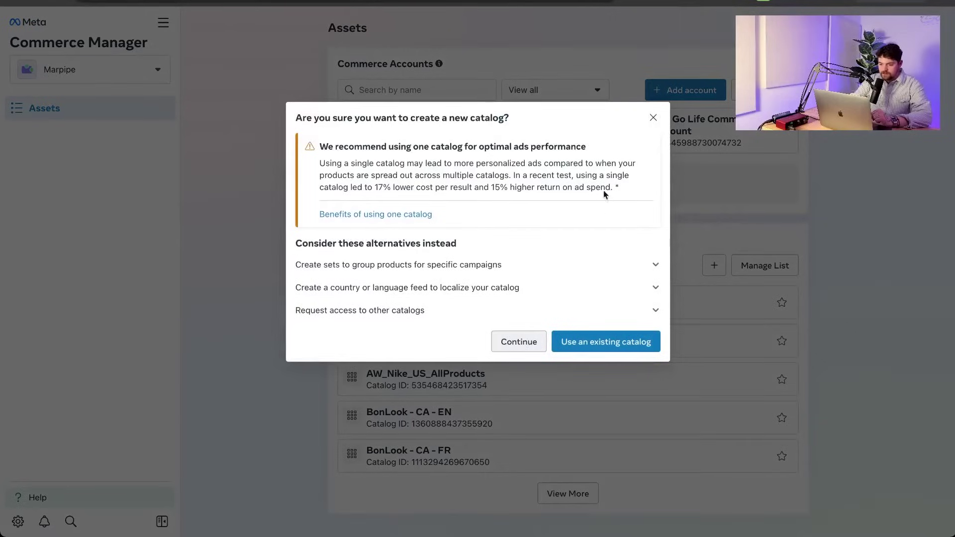
pyautogui.click(520, 342)
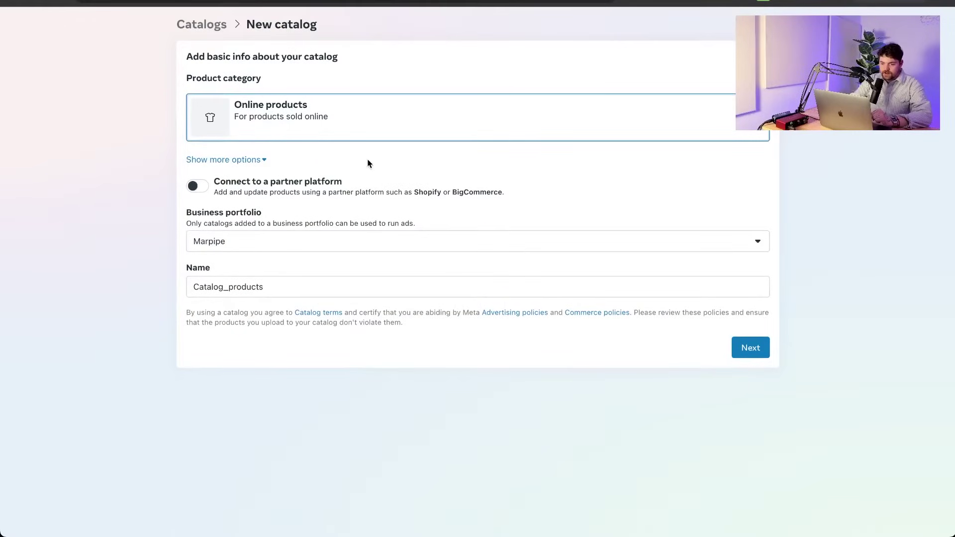
pyautogui.click(260, 159)
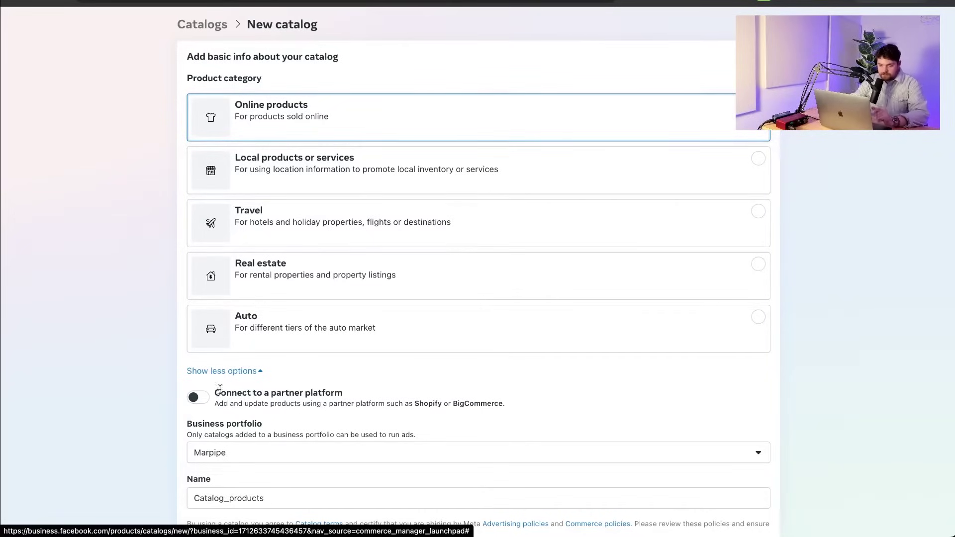
pyautogui.click(232, 372)
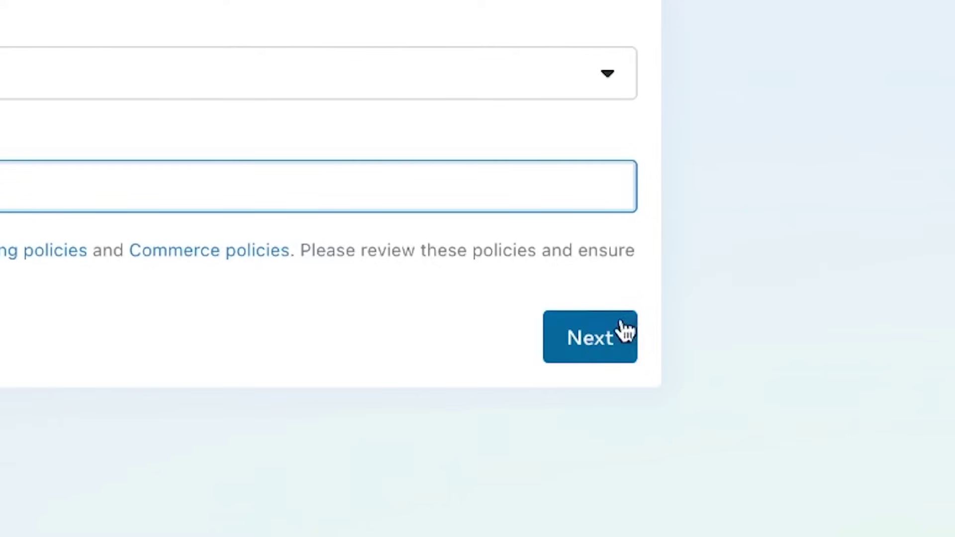
# Link the catalog to the latico pixel, keep default permissions, and reach Upload products.
pyautogui.click(752, 348)
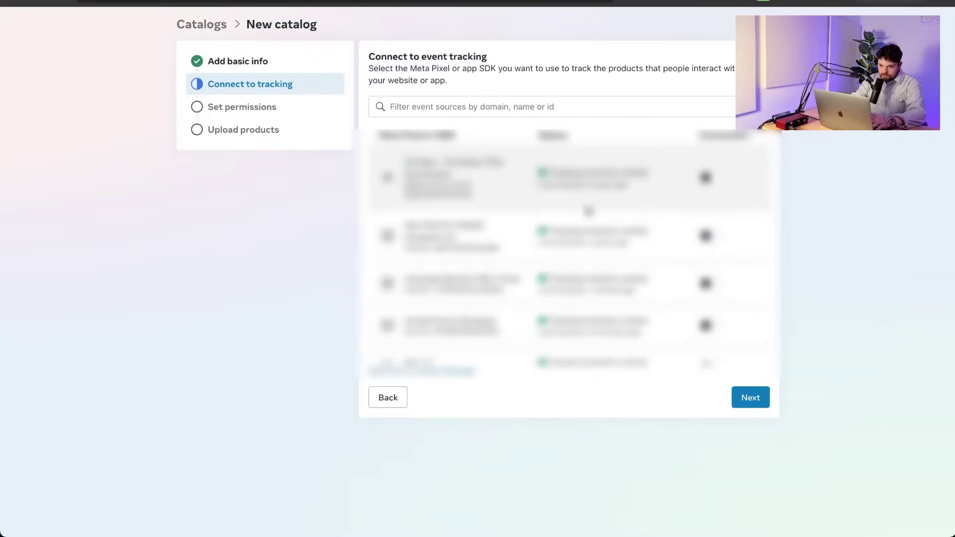
pyautogui.click(491, 101)
pyautogui.write('latico')
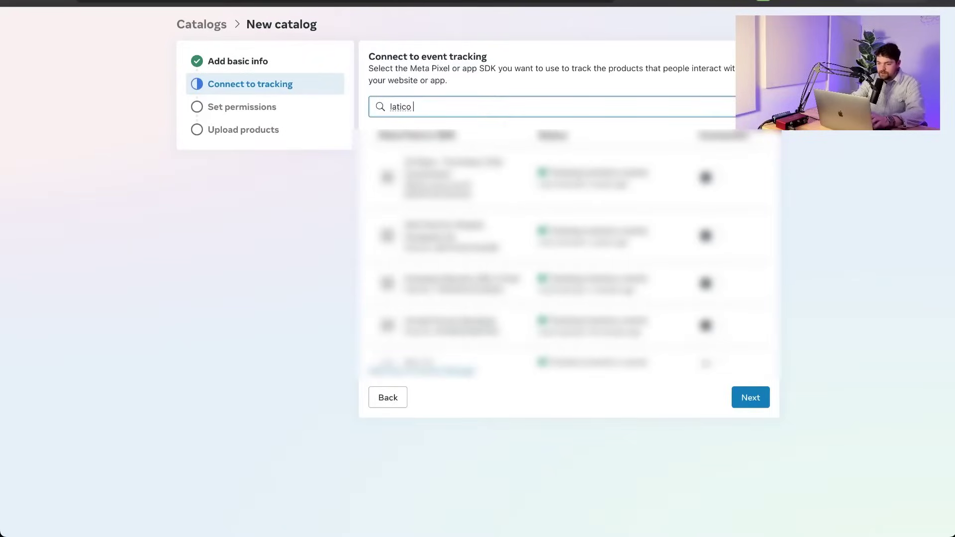
pyautogui.click(711, 167)
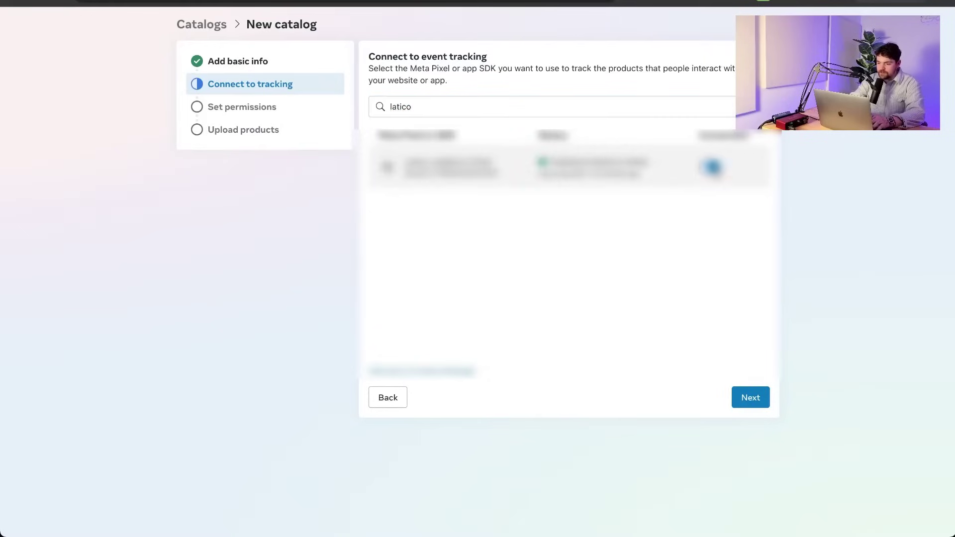
pyautogui.click(751, 398)
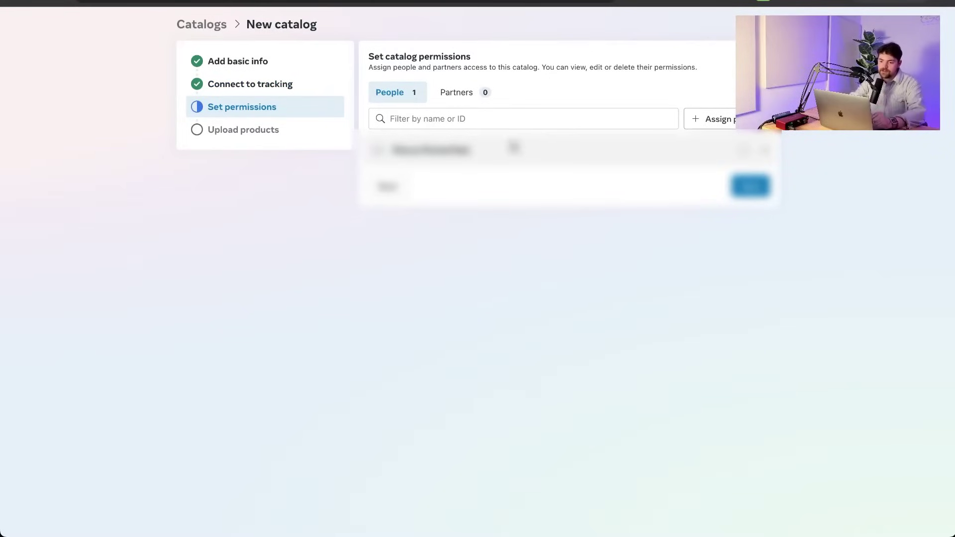
pyautogui.click(751, 186)
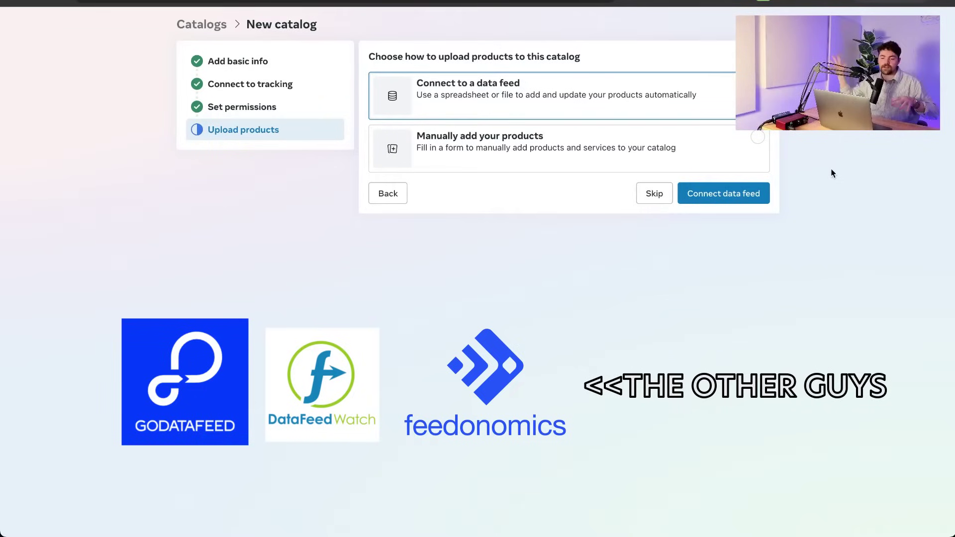
# Connect the pasted feed URL as a USD data feed uploading every 3 hours.
pyautogui.click(724, 193)
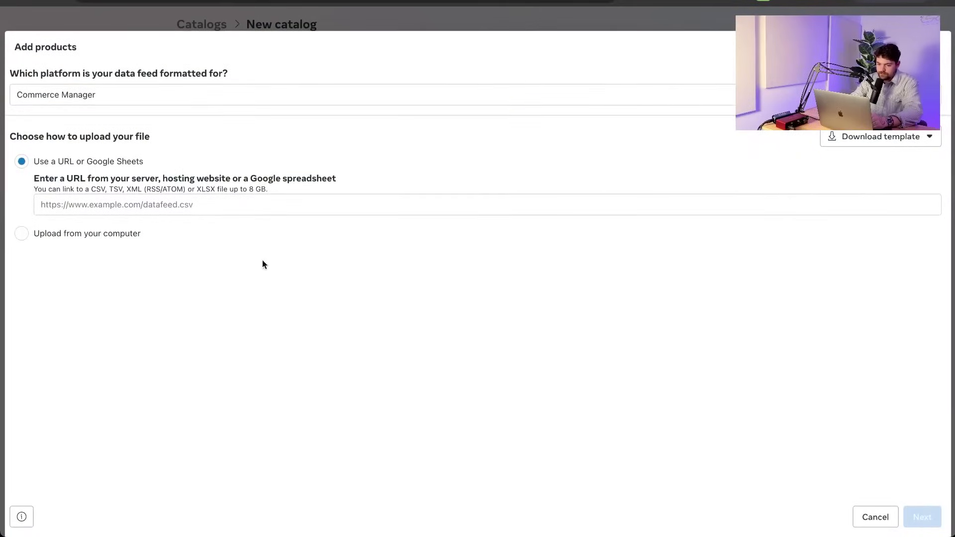
pyautogui.click(294, 206)
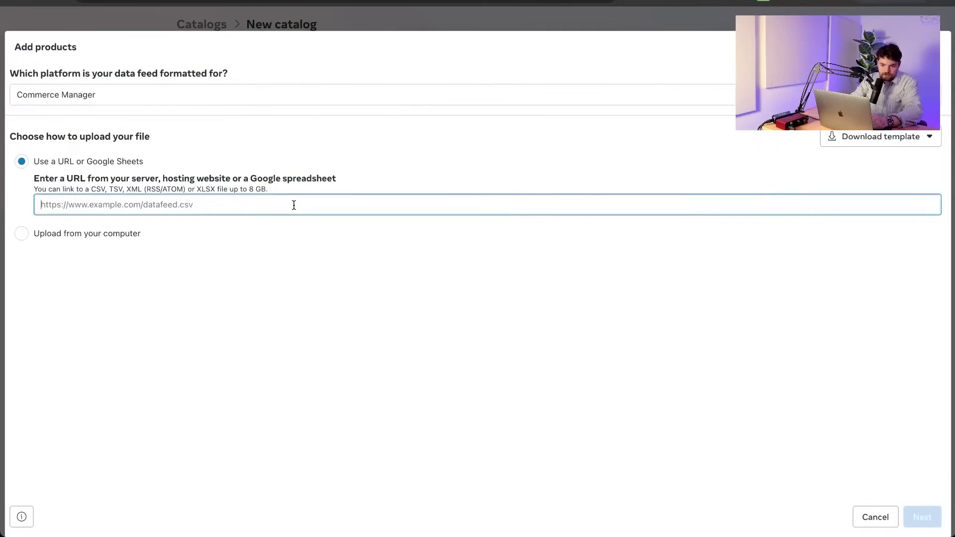
pyautogui.write('https://images.marpipe.com/feeds/e5cebddd-1b54-4d36-be4f-b870e2c147c2.csv')
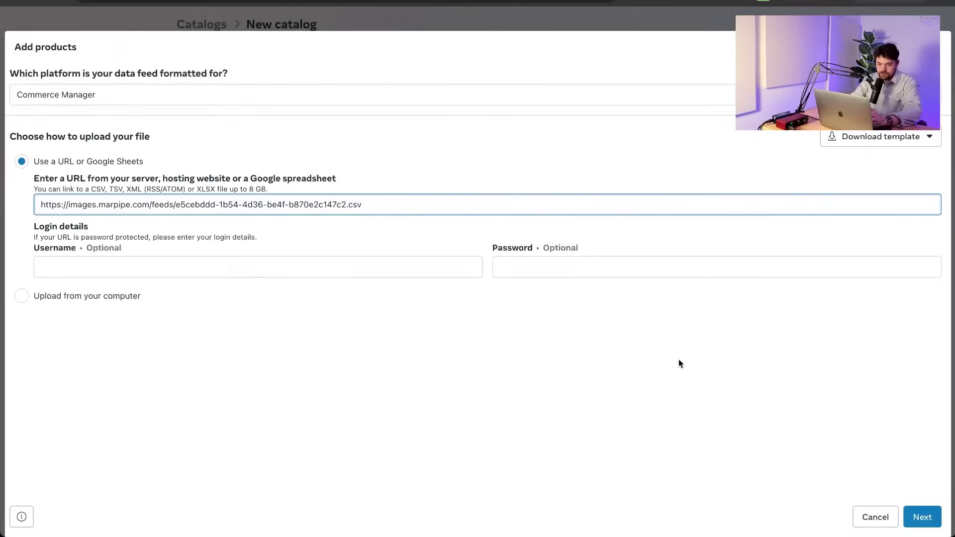
pyautogui.click(920, 518)
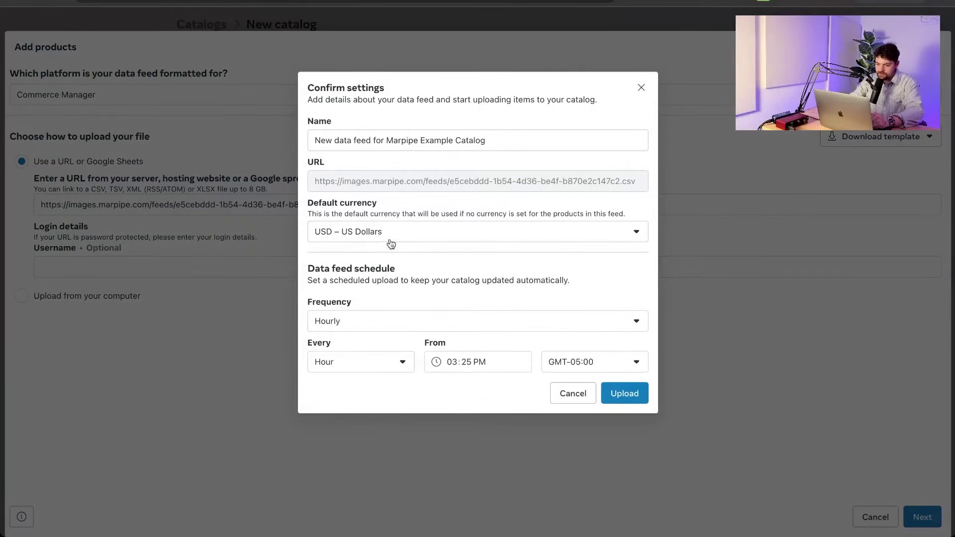
pyautogui.click(377, 363)
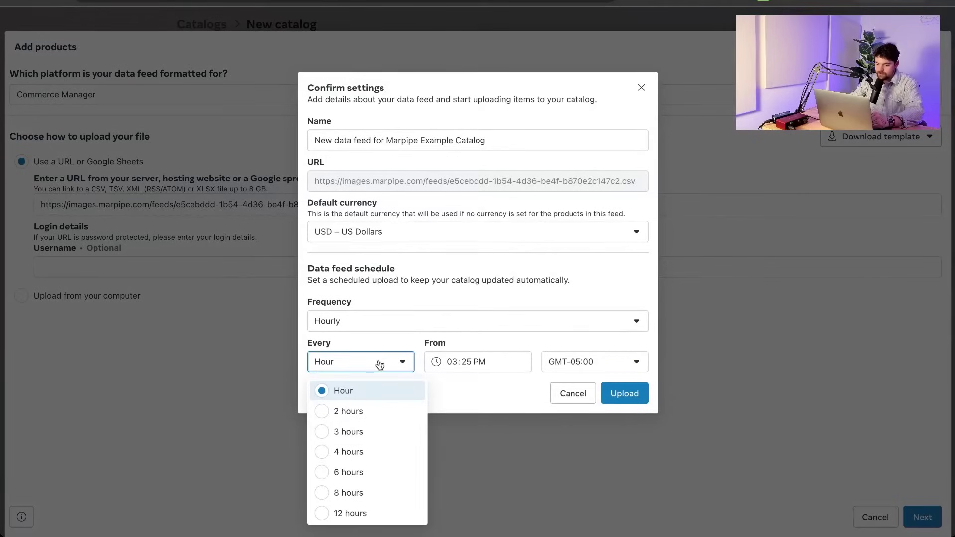
pyautogui.click(353, 429)
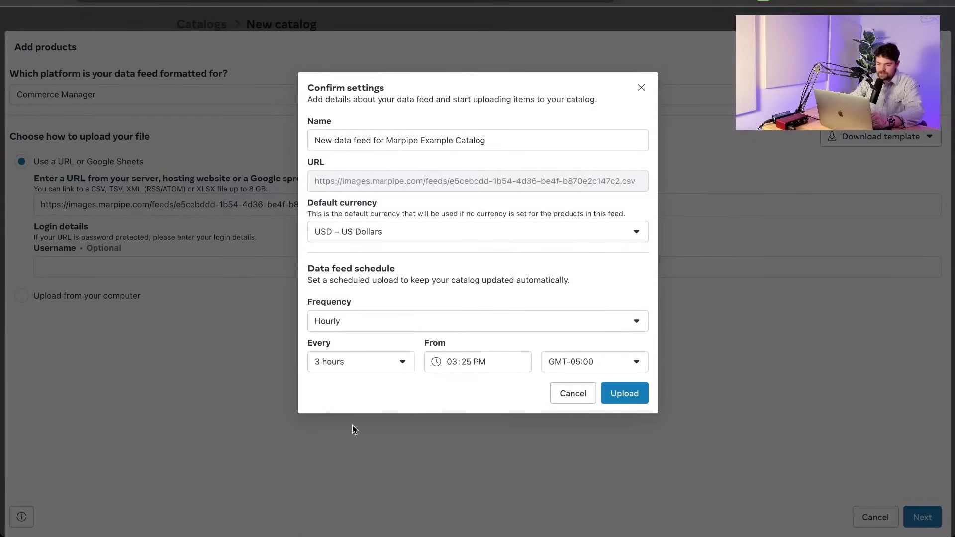
pyautogui.click(628, 393)
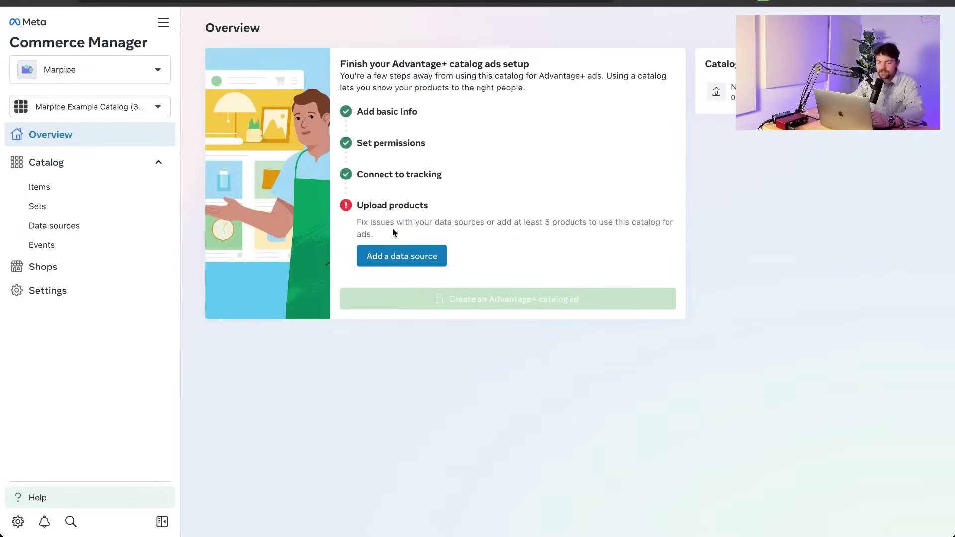
# Open the new data feed under Data sources to see 1.1K items added, none failed.
pyautogui.click(398, 254)
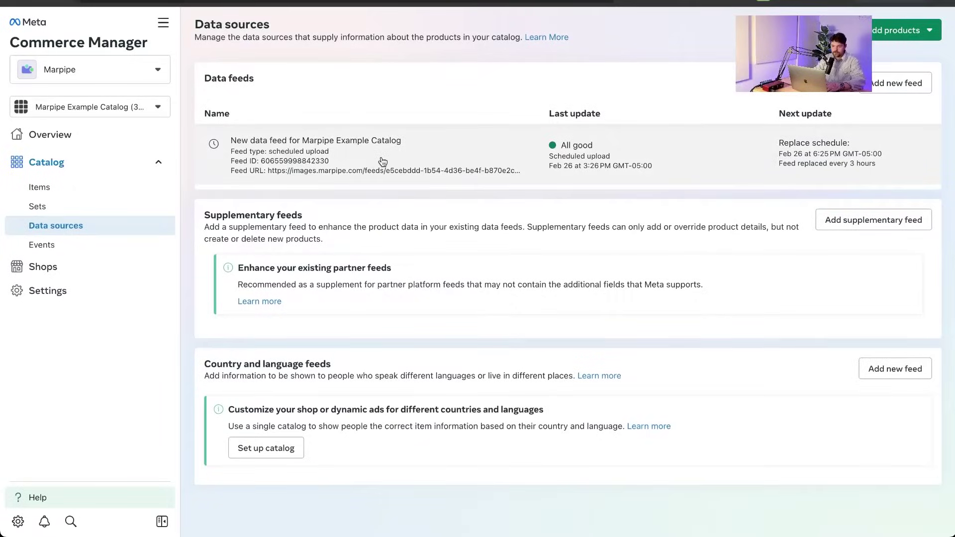
pyautogui.click(531, 148)
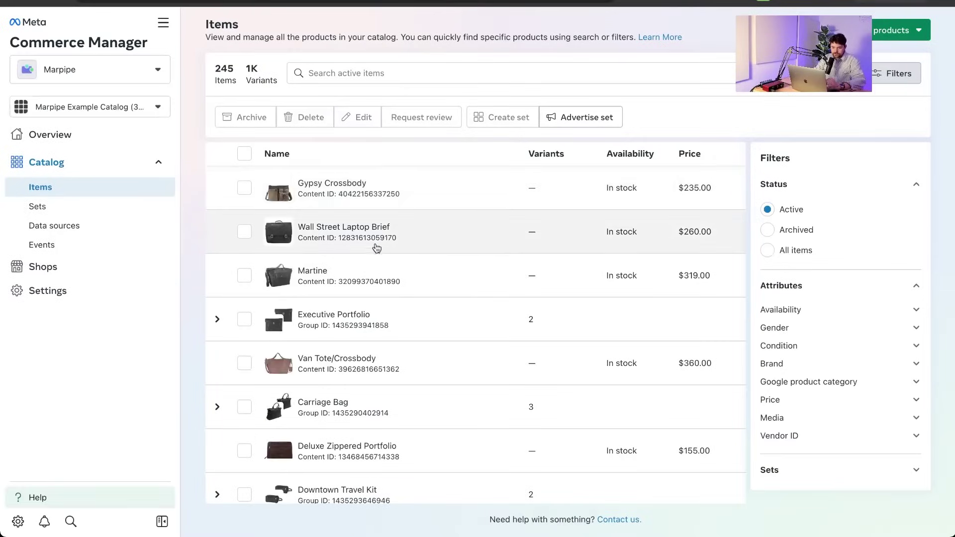
# Expand Billie Crossbody in Items and view the tan variant's details, priced $210.00.
pyautogui.scroll(-2, 379, 246)
pyautogui.scroll(-8, 380, 247)
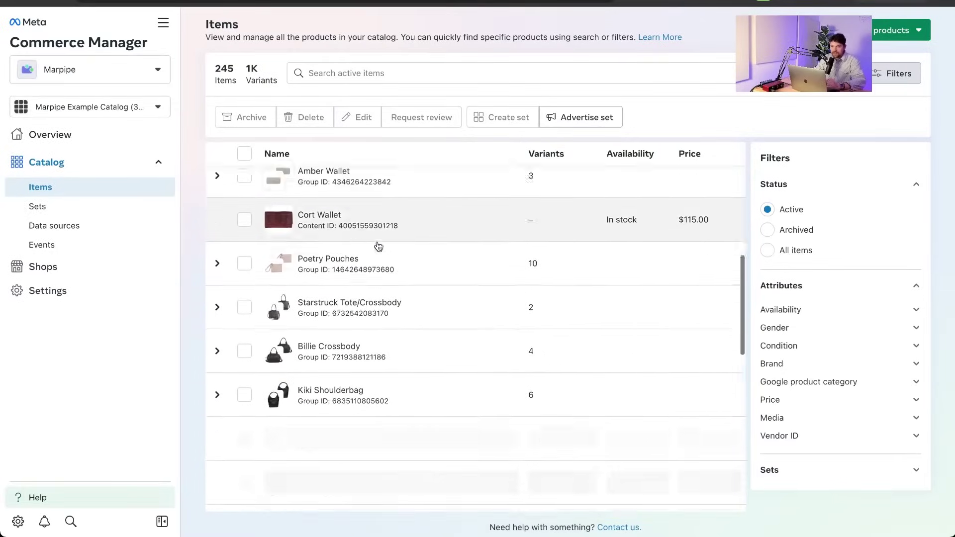
pyautogui.scroll(-2, 379, 246)
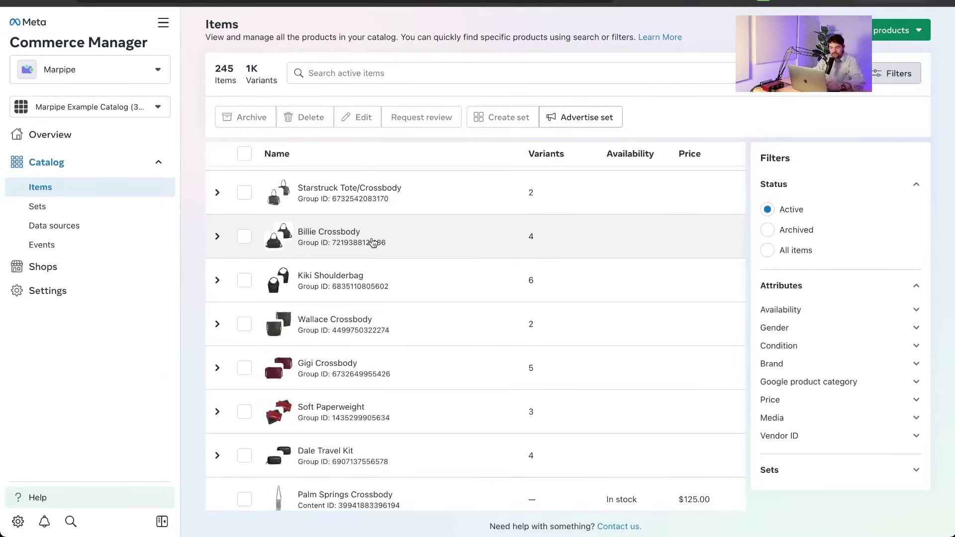
pyautogui.click(218, 237)
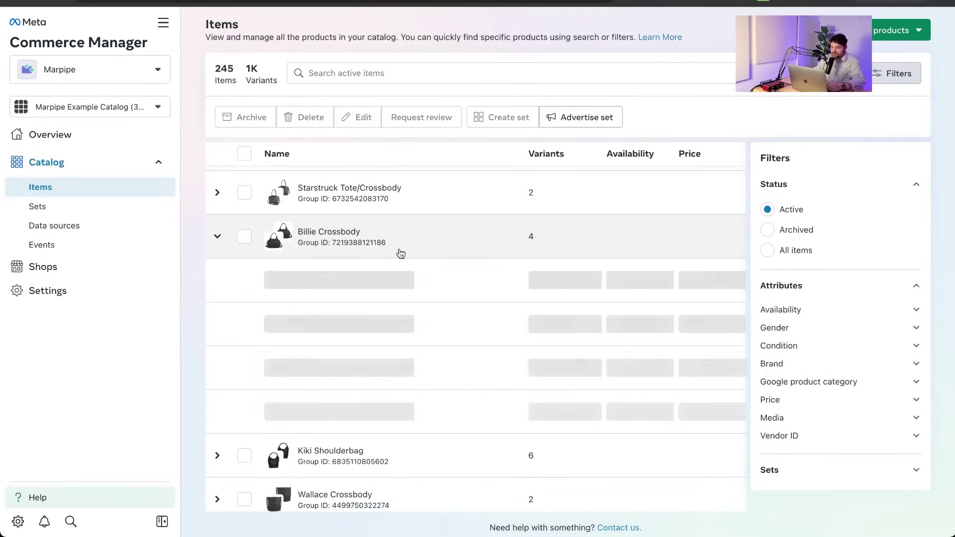
pyautogui.click(373, 278)
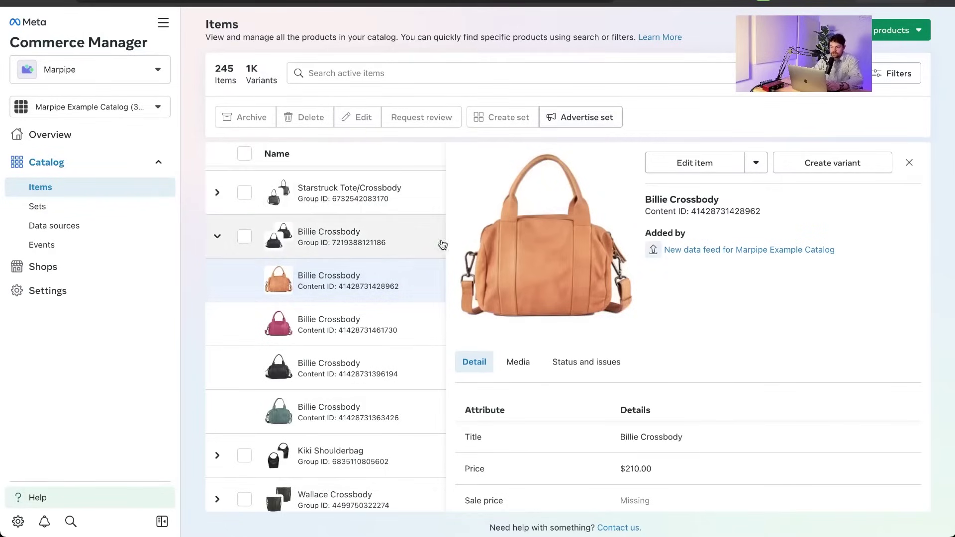
pyautogui.scroll(-3, 553, 337)
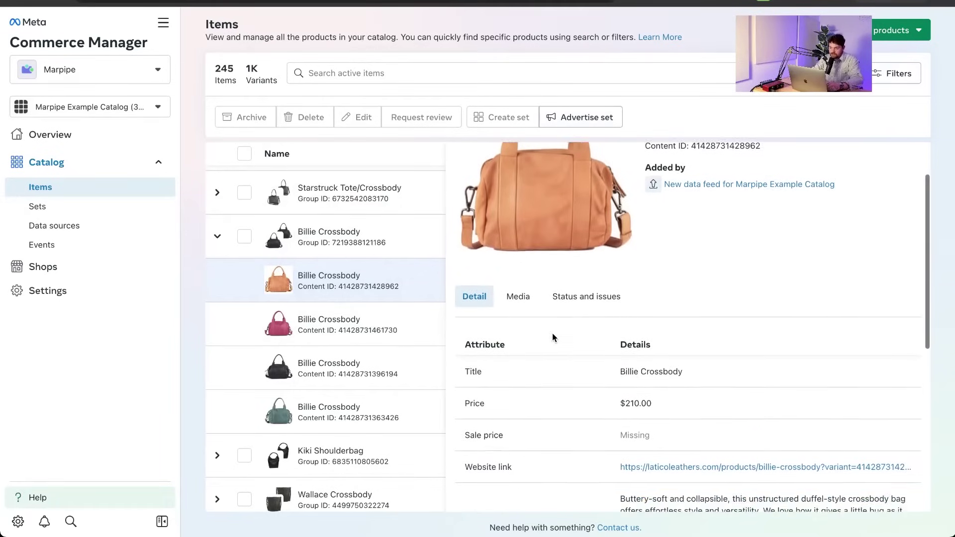
pyautogui.scroll(2, 553, 337)
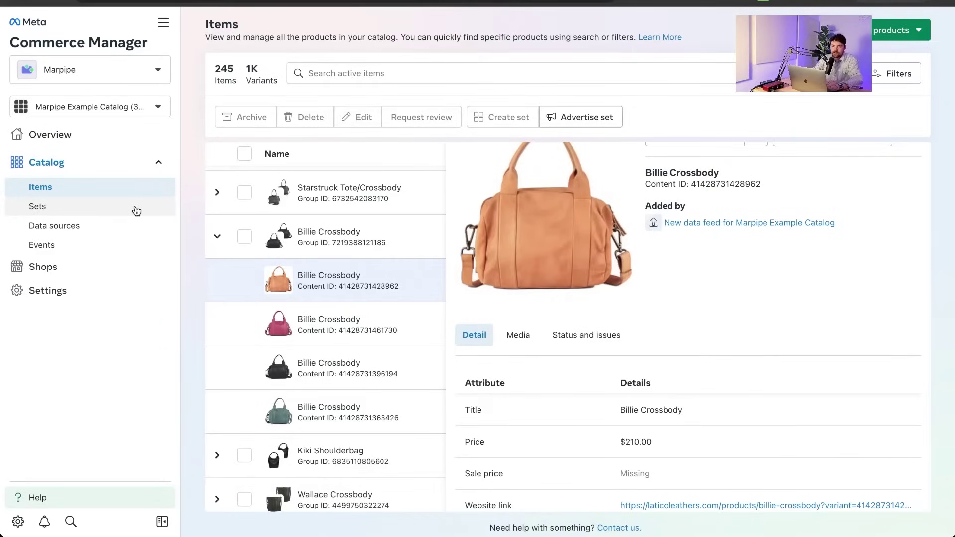
# View the All Products set (245 items) on Sets, then open the Create set options.
pyautogui.click(137, 211)
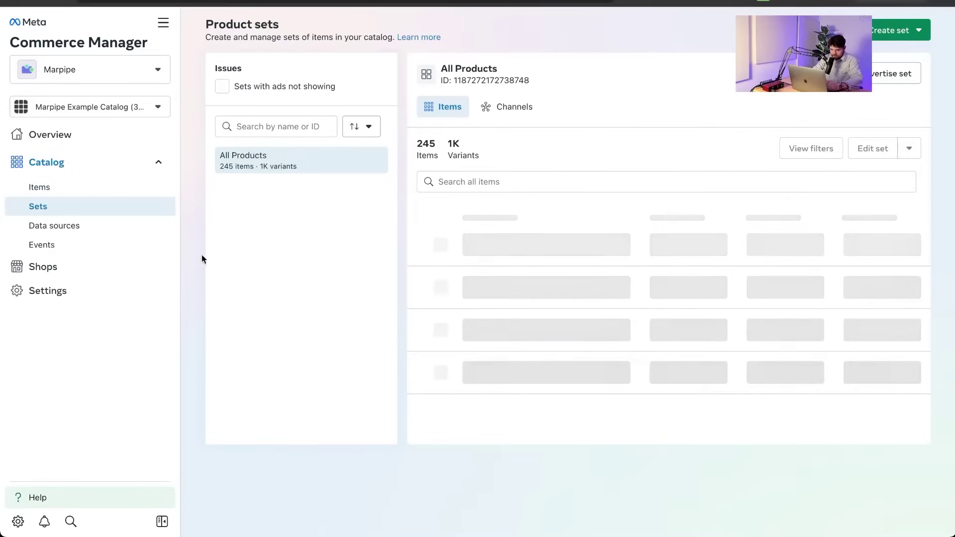
pyautogui.click(280, 164)
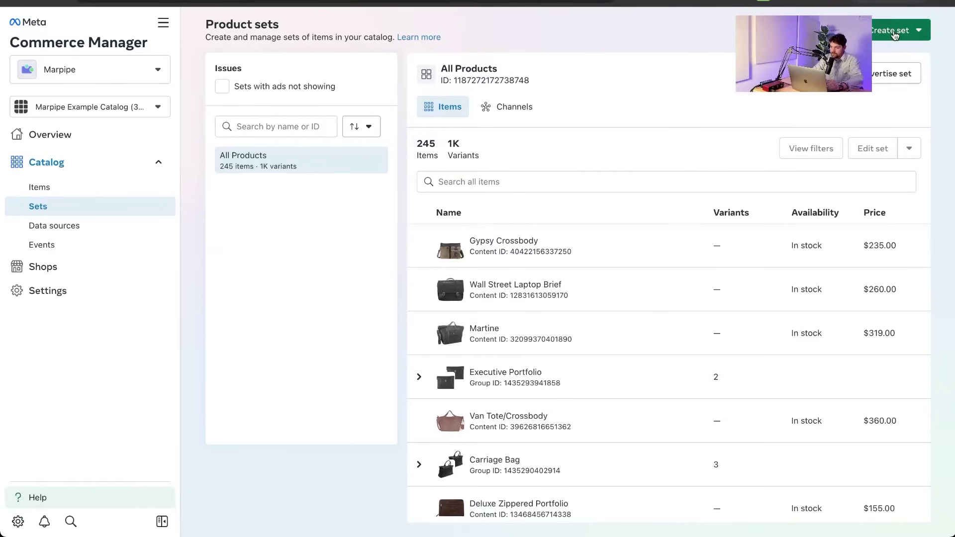
pyautogui.click(894, 34)
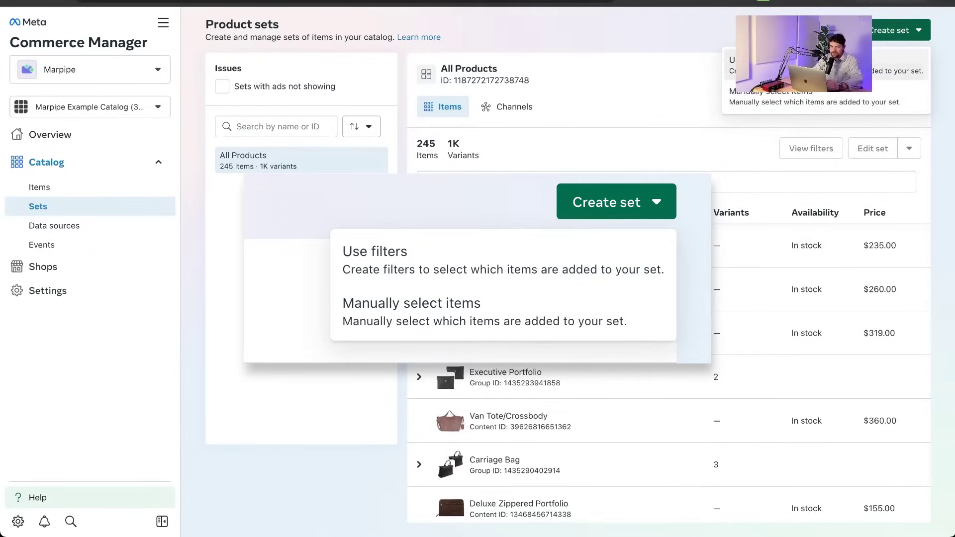
# Start a filter-based set named Crossbody Bags with a Title contains rule.
pyautogui.click(796, 65)
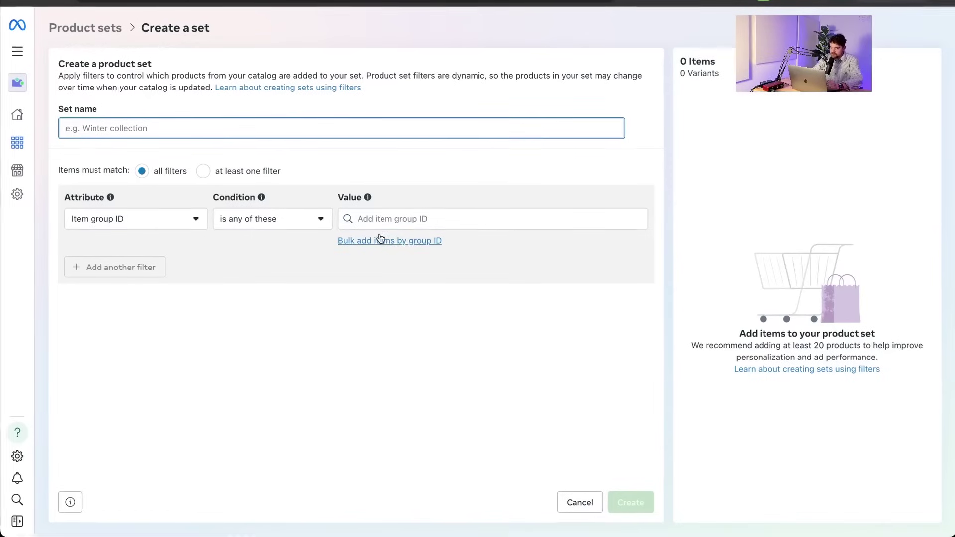
pyautogui.click(201, 128)
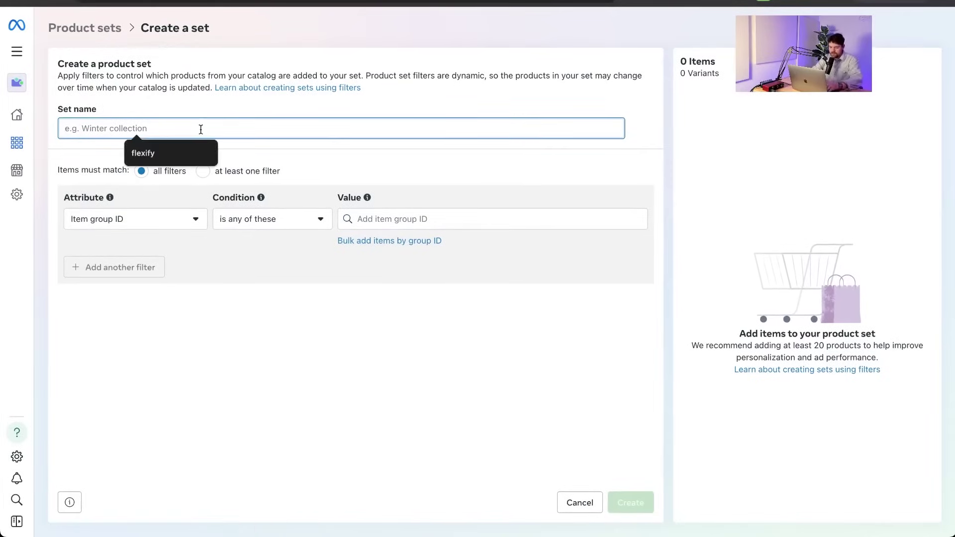
pyautogui.write('Crossbody Bags')
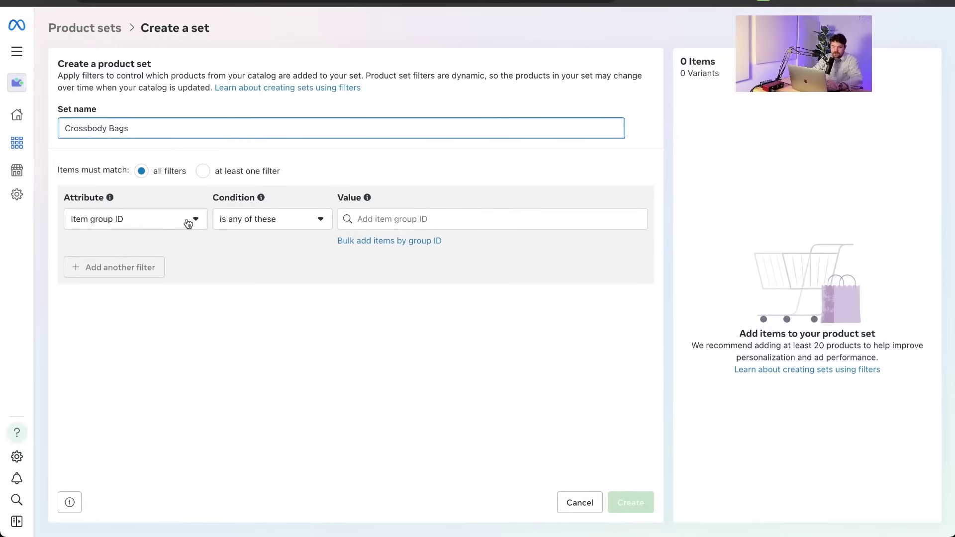
pyautogui.click(189, 223)
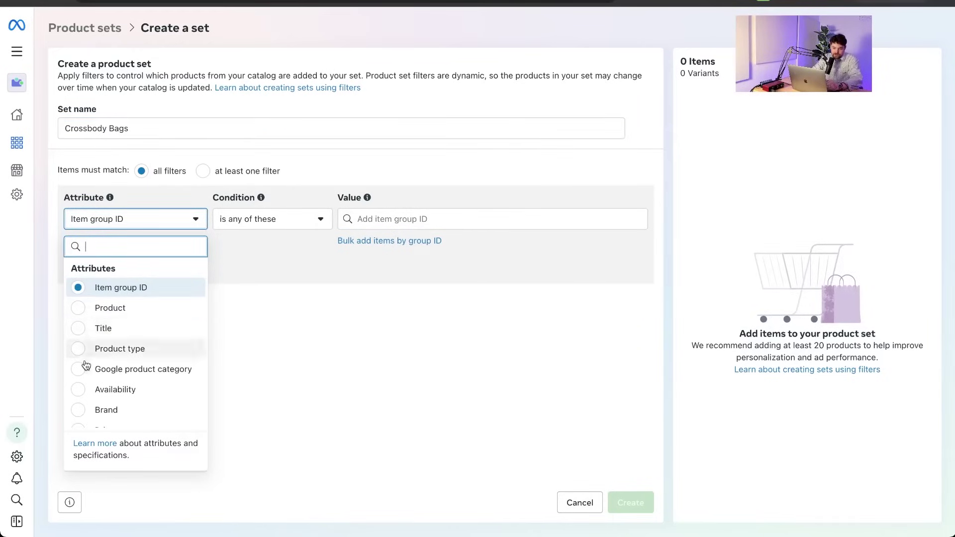
pyautogui.scroll(-3, 83, 349)
pyautogui.scroll(3, 82, 358)
pyautogui.click(124, 328)
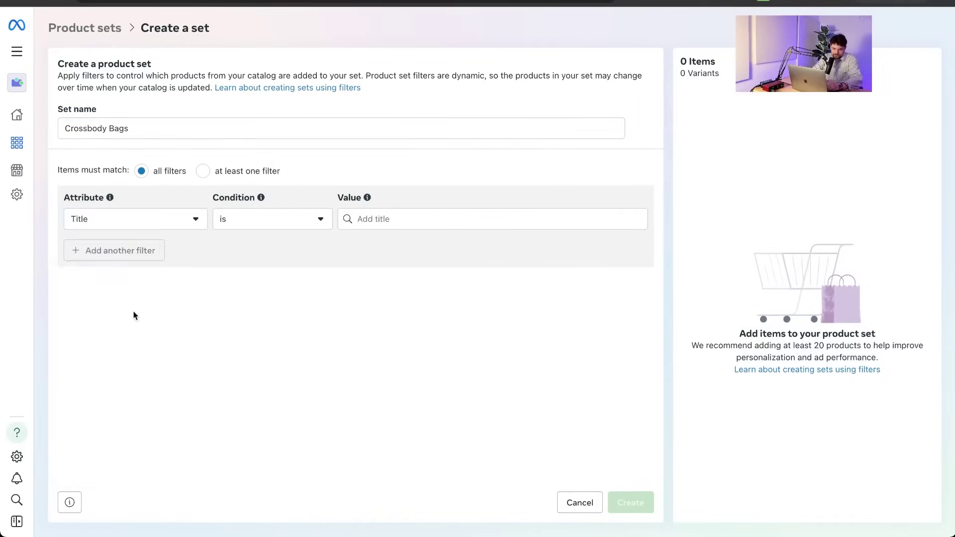
pyautogui.click(293, 226)
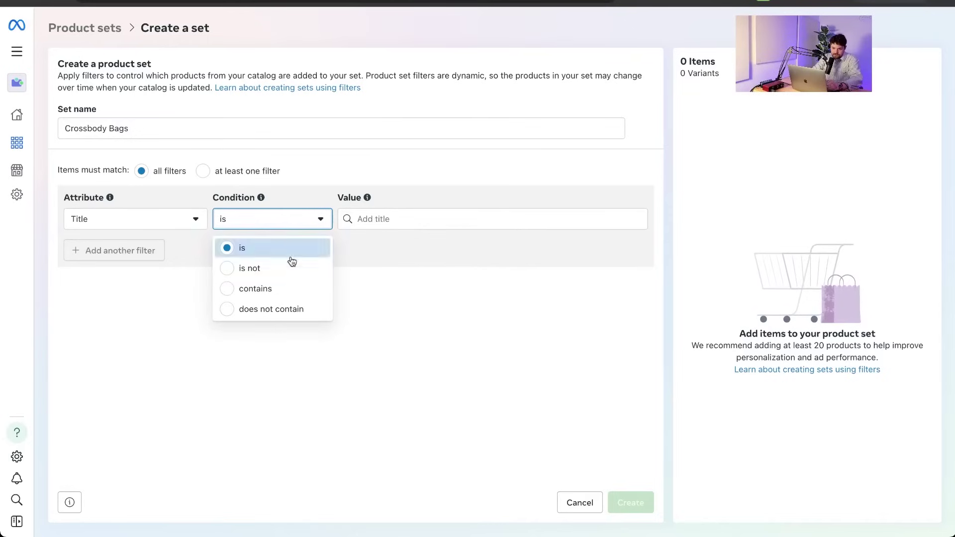
pyautogui.click(283, 289)
# Add Crossbody as the title value, matching 118 items, and create the set.
pyautogui.click(401, 224)
pyautogui.write('Crossbody')
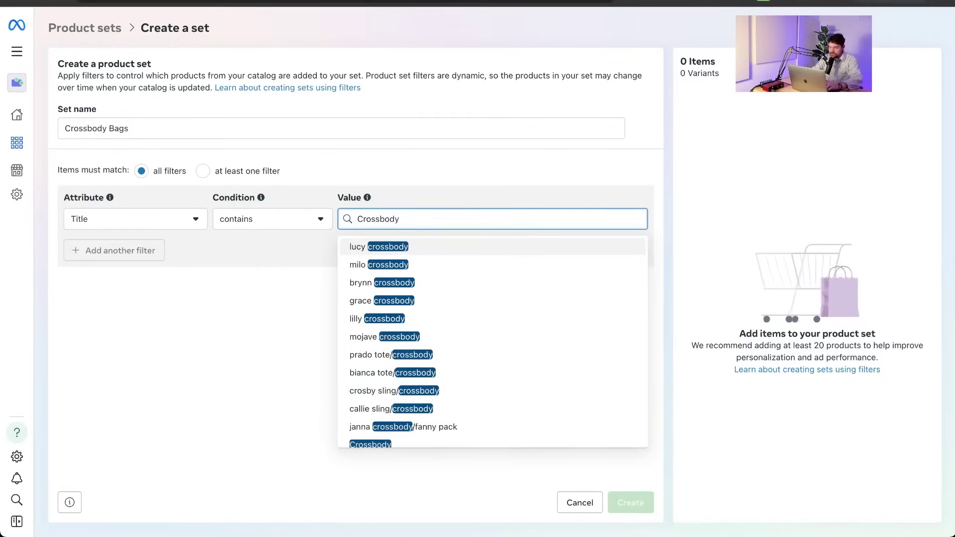
pyautogui.press('Return')
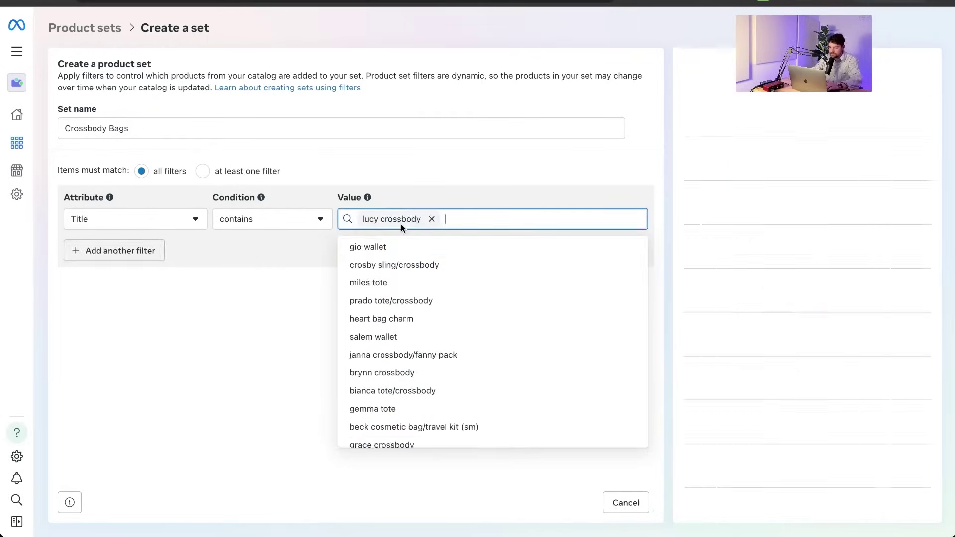
pyautogui.press('BackSpace')
pyautogui.scroll(-10, 441, 365)
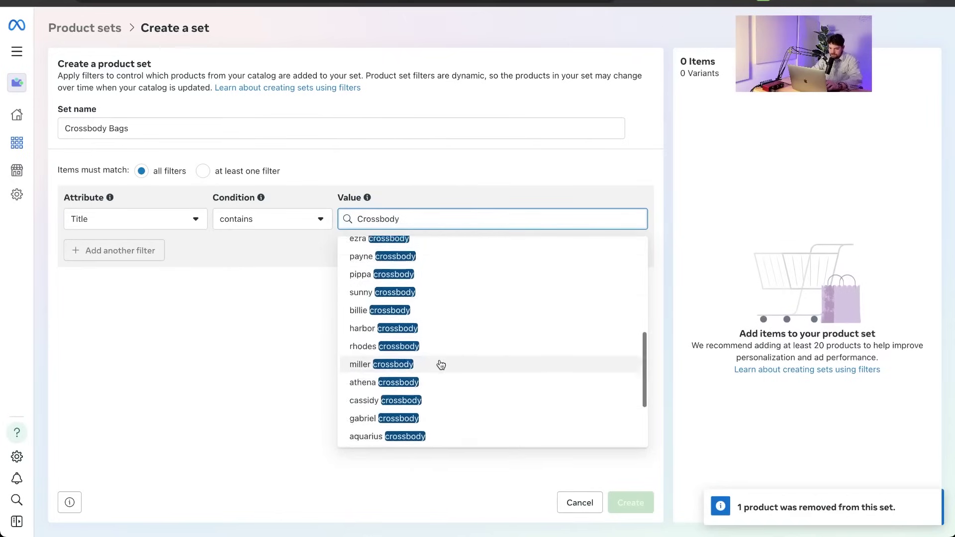
pyautogui.scroll(6, 438, 365)
pyautogui.click(433, 367)
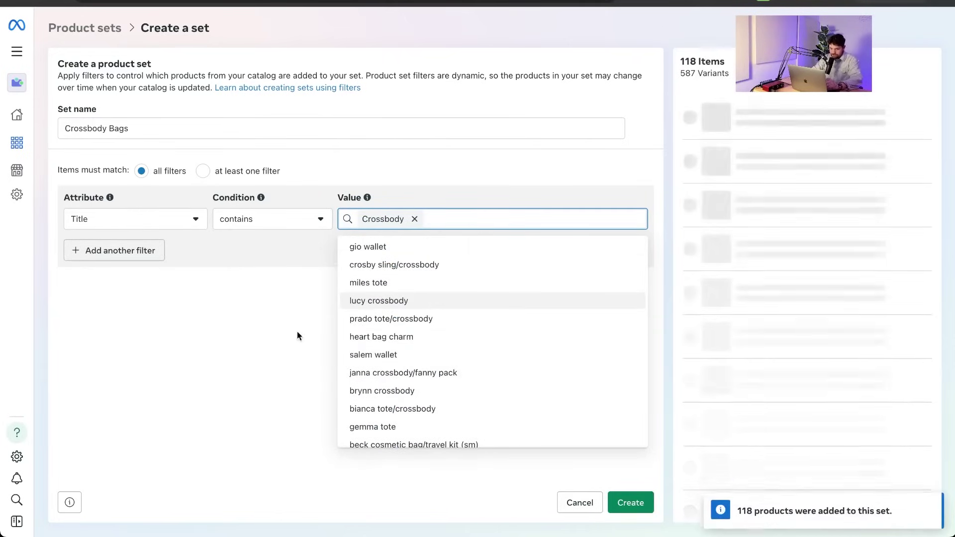
pyautogui.click(238, 350)
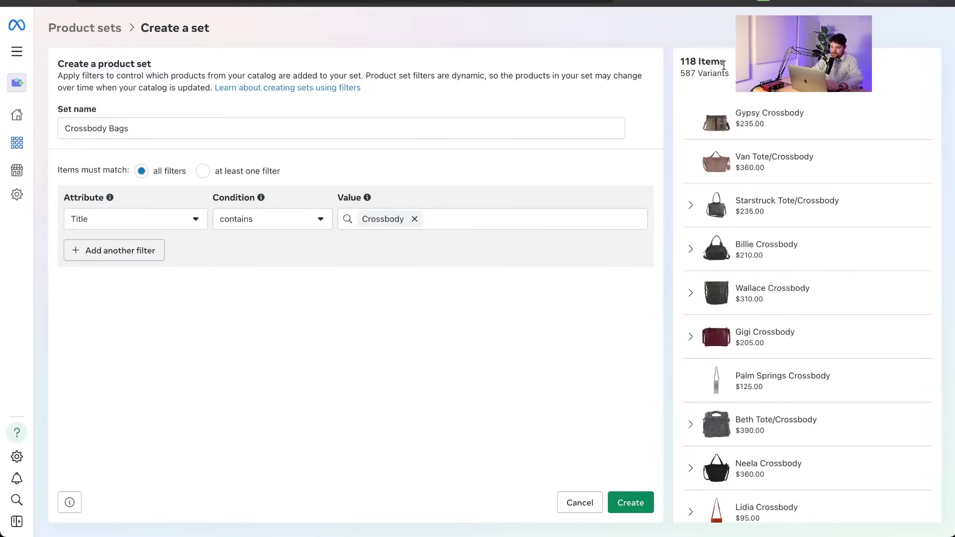
pyautogui.click(642, 501)
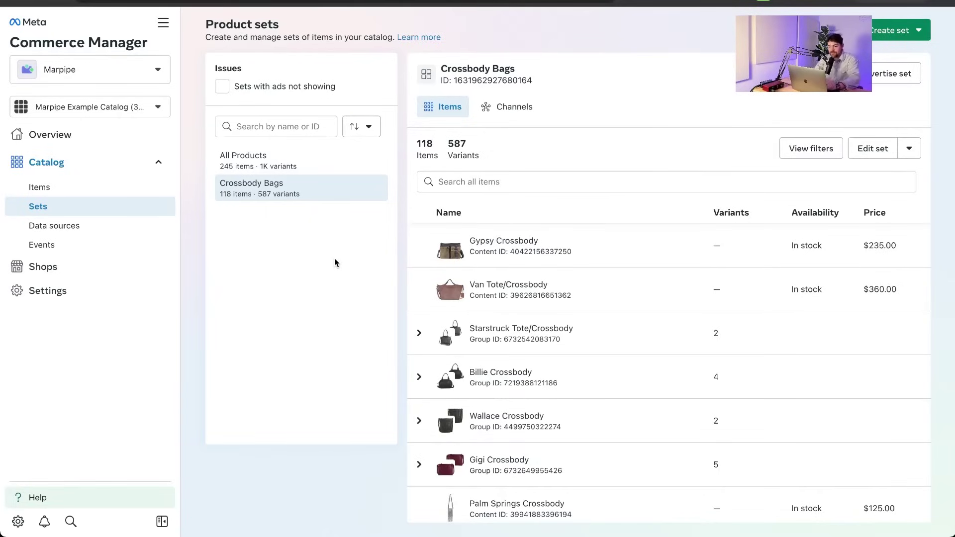
# Scroll through the Attribute dropdown's attributes and custom filters, then cancel the blank set.
pyautogui.click(891, 30)
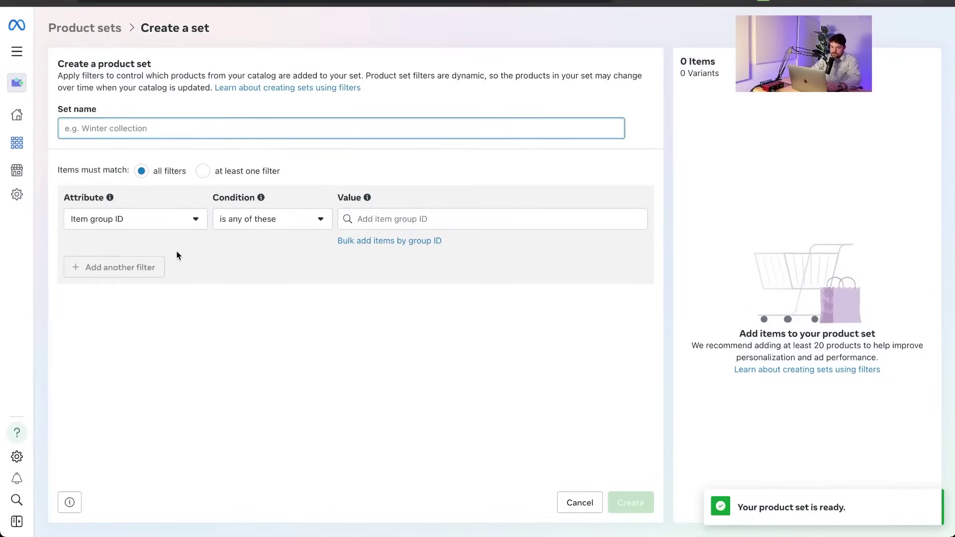
pyautogui.click(179, 220)
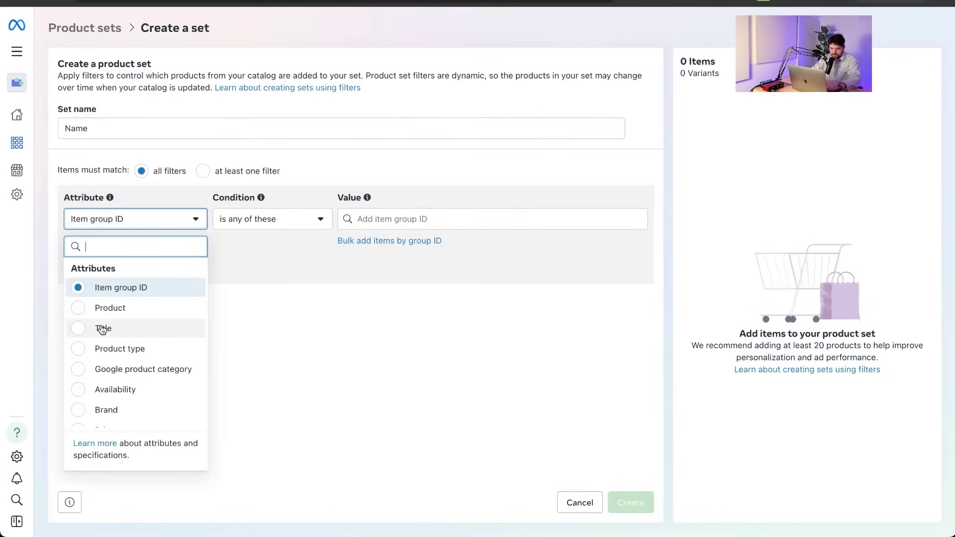
pyautogui.scroll(-1, 102, 329)
pyautogui.scroll(-8, 102, 330)
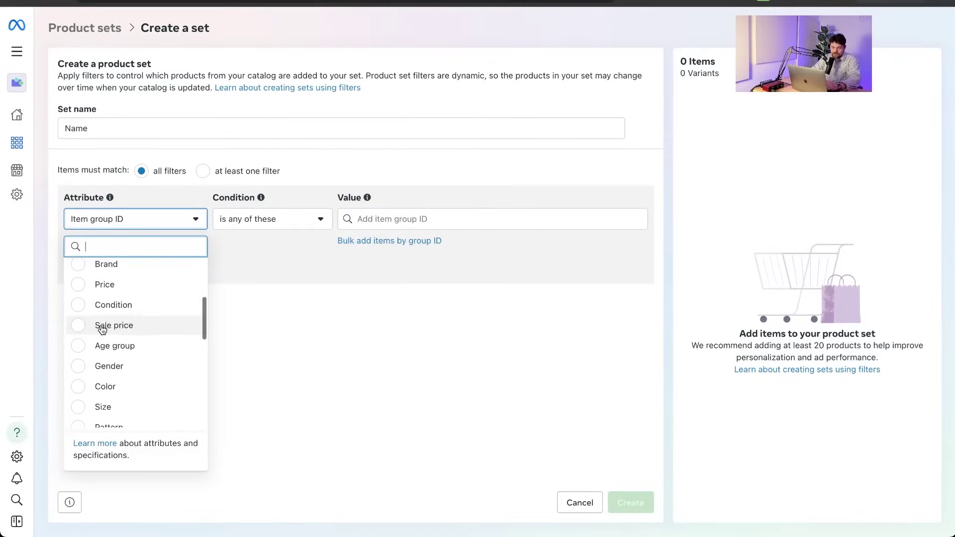
pyautogui.scroll(-5, 102, 329)
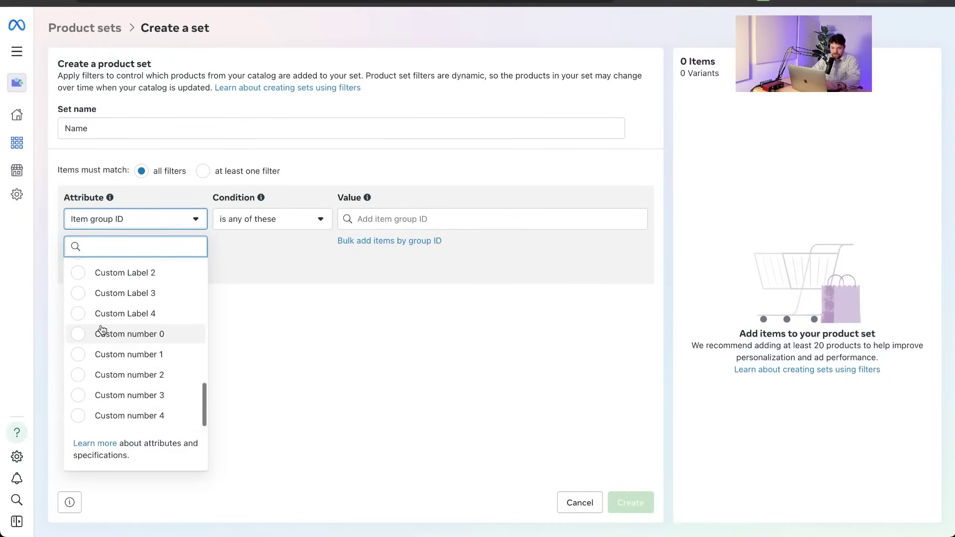
pyautogui.scroll(14, 102, 329)
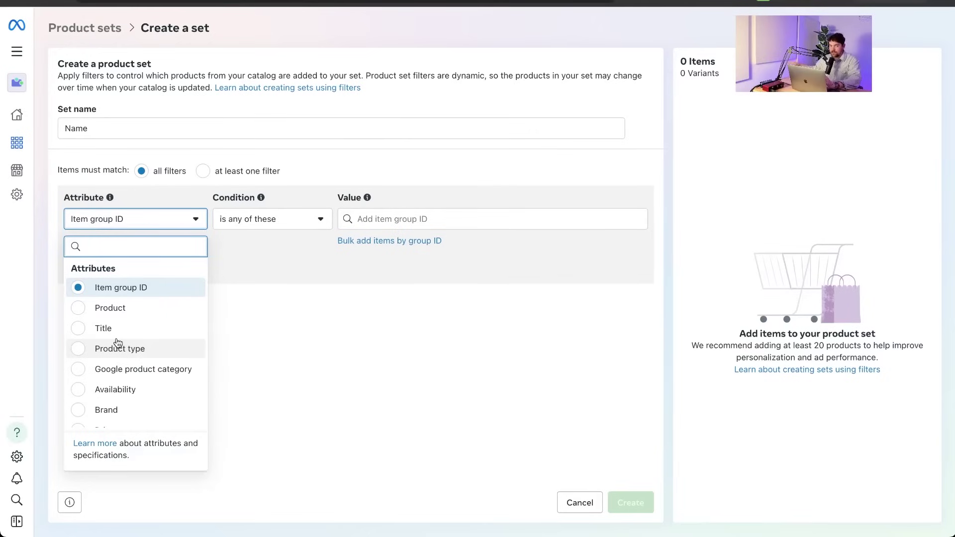
pyautogui.scroll(-14, 118, 343)
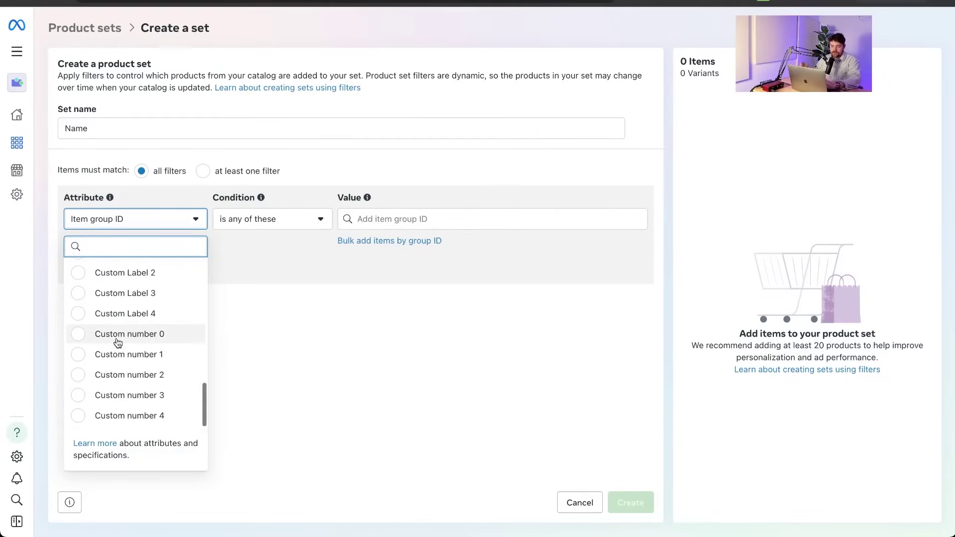
pyautogui.scroll(4, 118, 343)
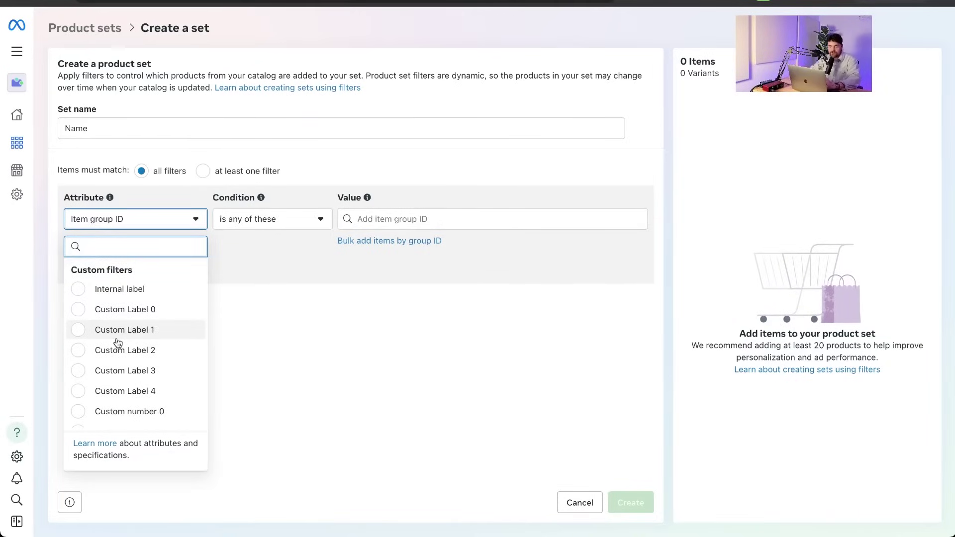
pyautogui.scroll(2, 118, 343)
pyautogui.scroll(5, 117, 343)
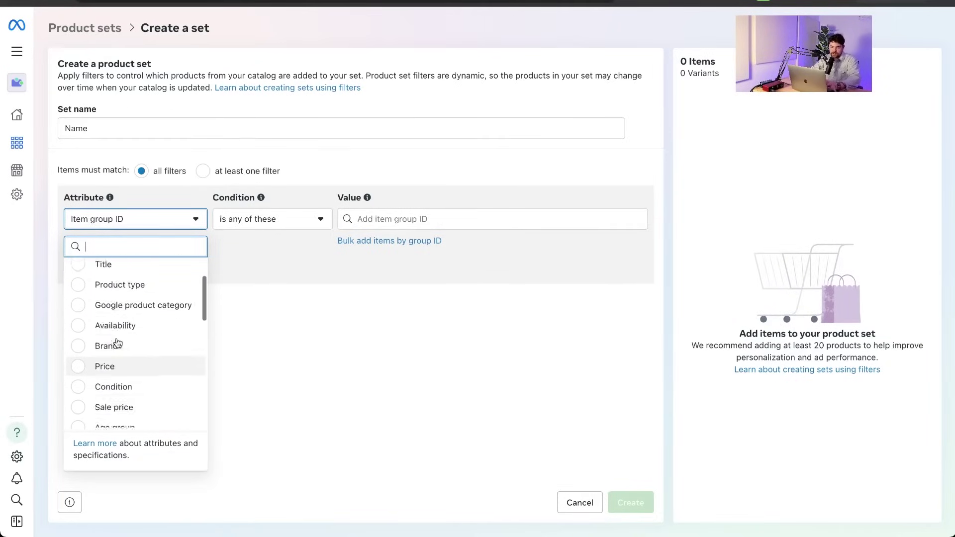
pyautogui.scroll(2, 118, 343)
pyautogui.scroll(-5, 118, 342)
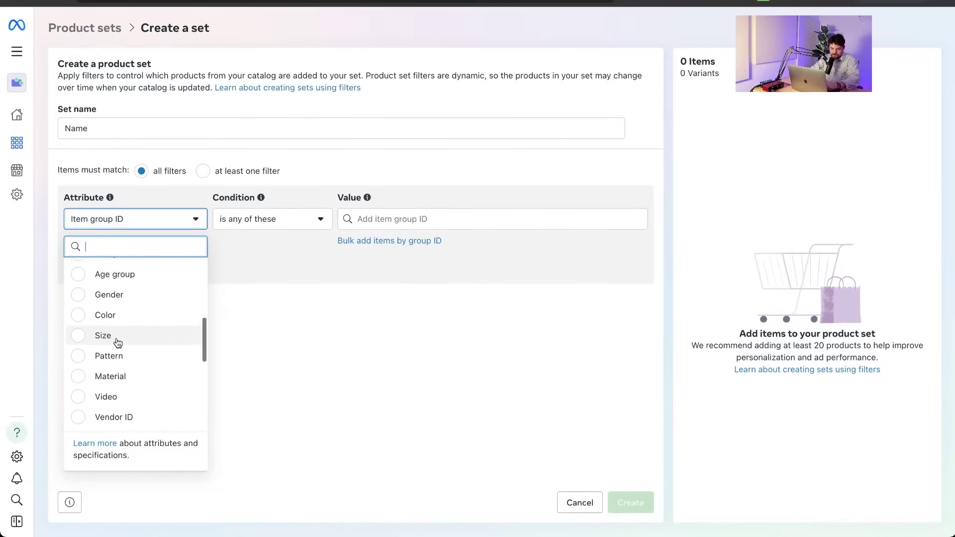
pyautogui.scroll(-6, 118, 343)
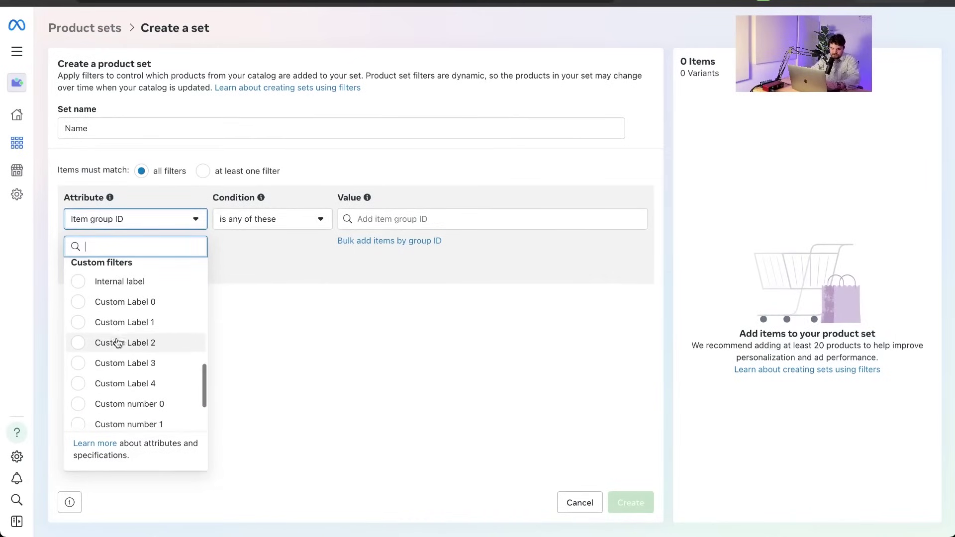
pyautogui.scroll(-2, 118, 343)
pyautogui.scroll(8, 119, 333)
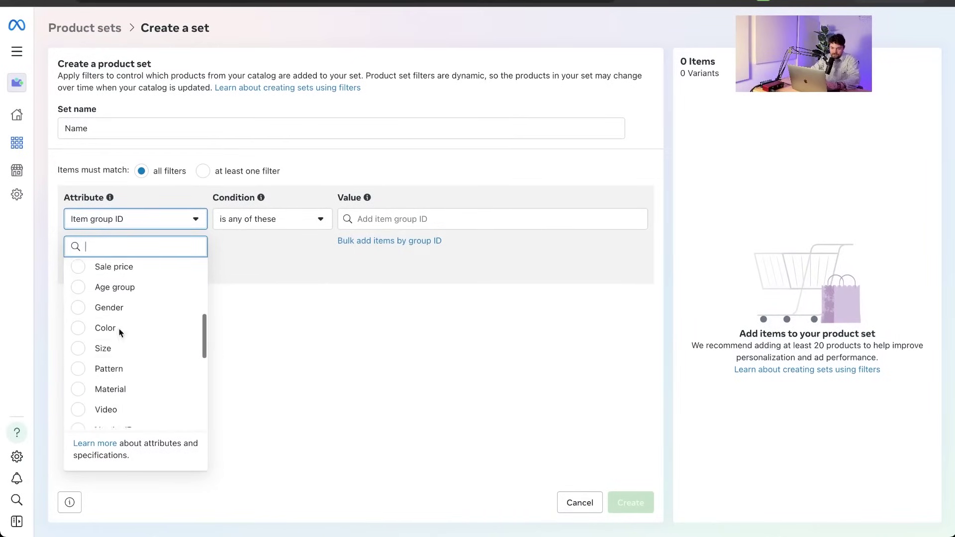
pyautogui.scroll(2, 119, 333)
pyautogui.scroll(3, 120, 333)
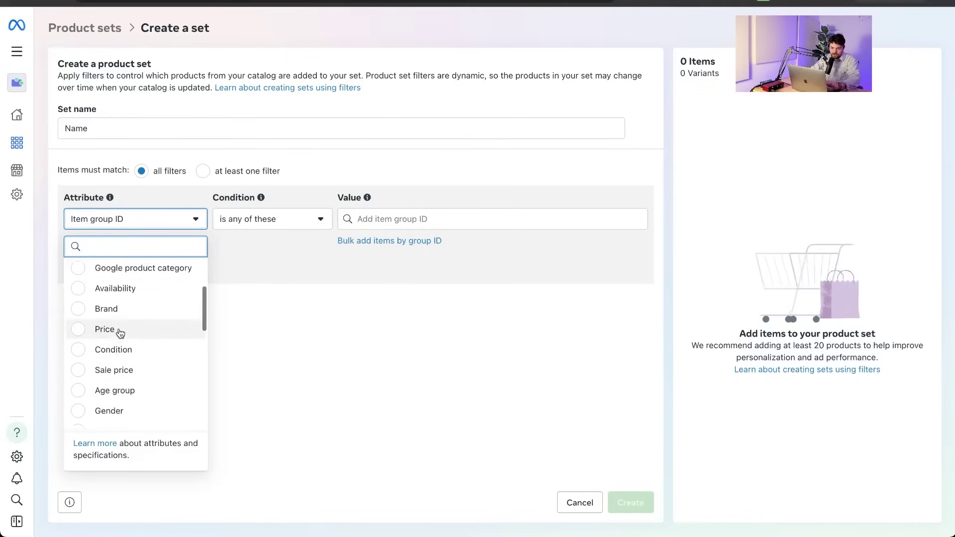
pyautogui.scroll(1, 134, 292)
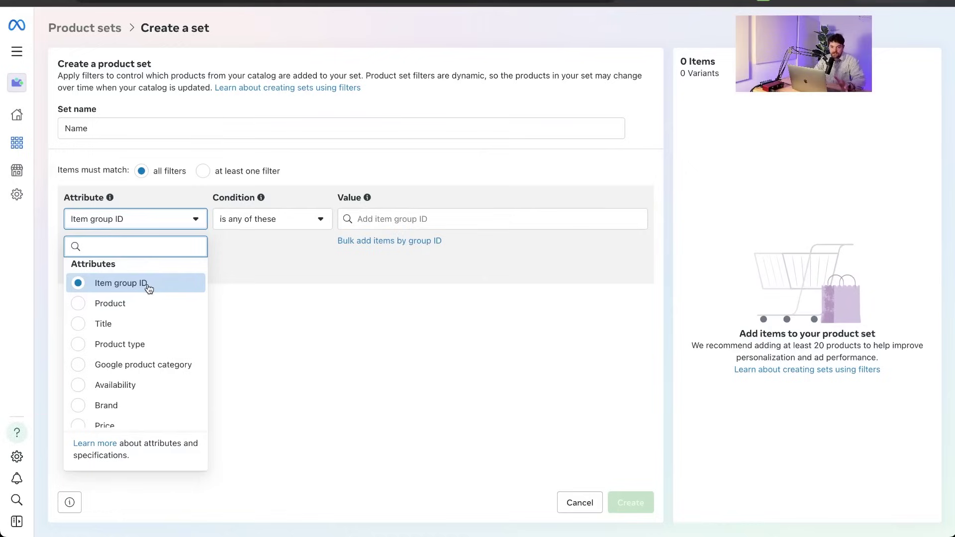
pyautogui.click(194, 223)
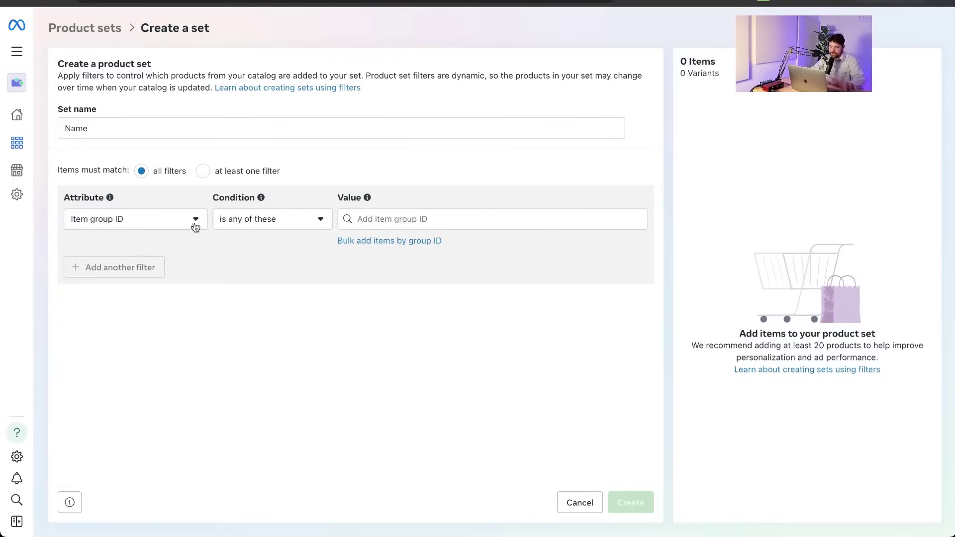
pyautogui.click(579, 504)
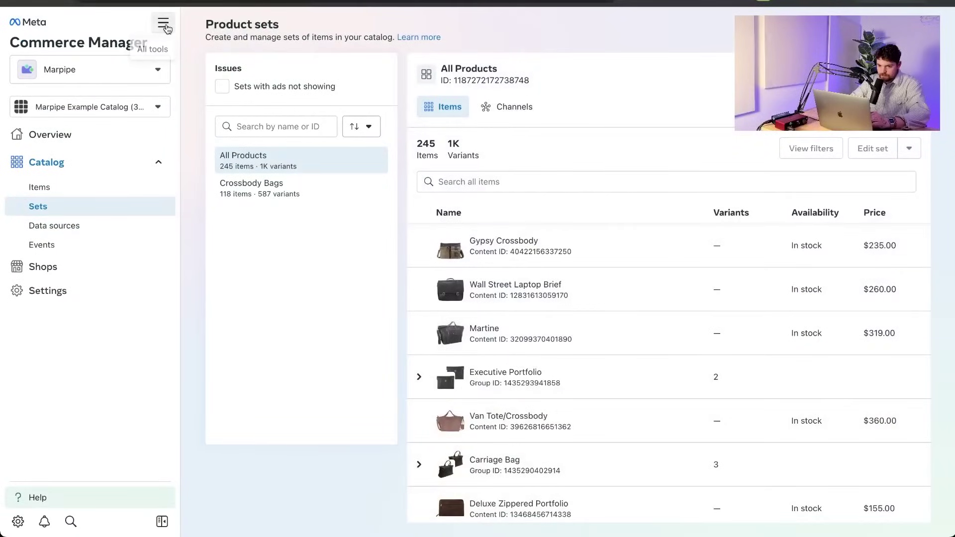
# Switch via All tools to the Latico Leathers Ads Manager Campaigns list (416 campaigns).
pyautogui.click(164, 23)
pyautogui.click(702, 60)
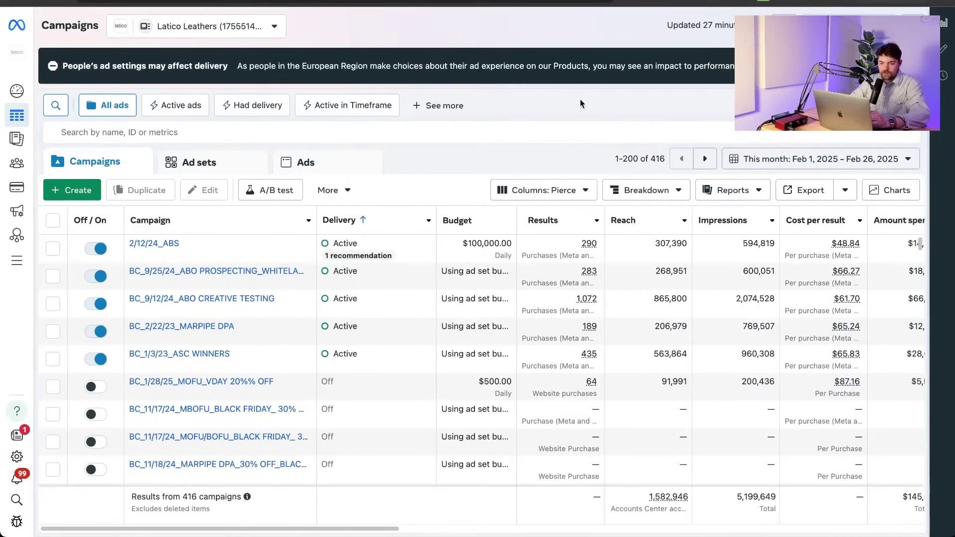
# Create a new campaign with the Sales objective and the manual sales campaign setup.
pyautogui.click(67, 194)
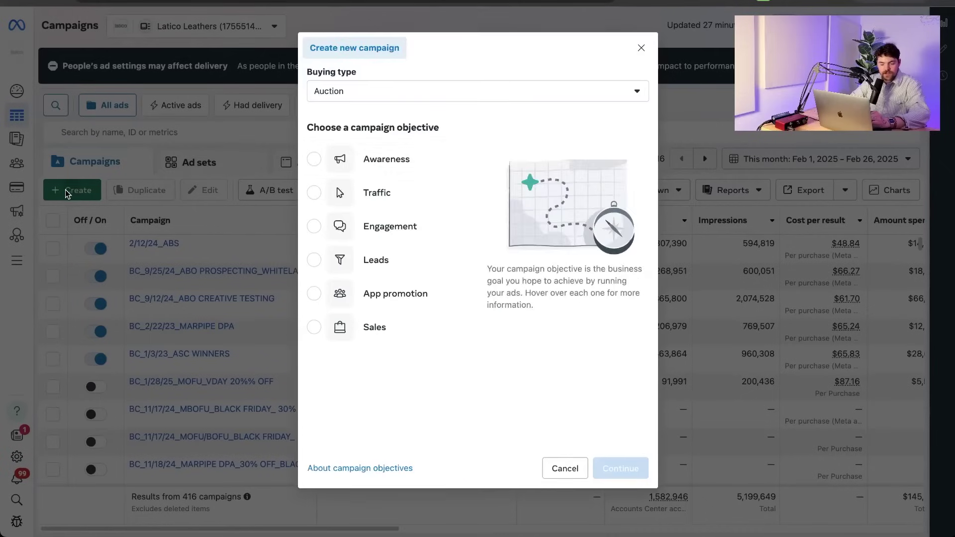
pyautogui.click(363, 336)
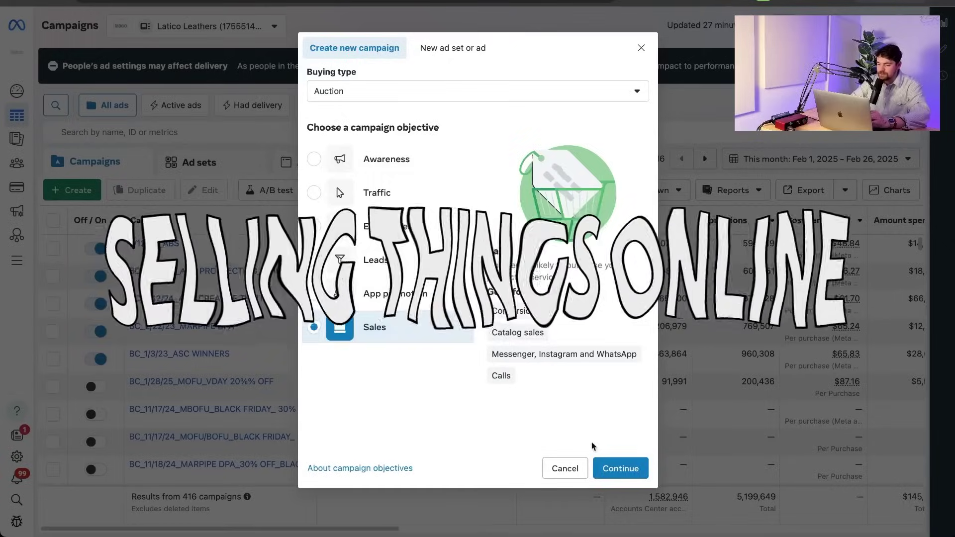
pyautogui.click(616, 468)
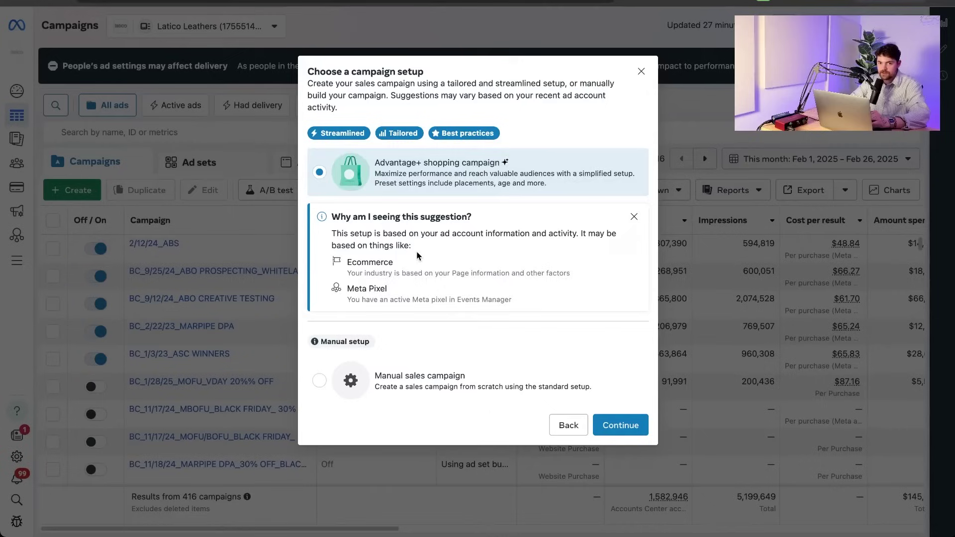
pyautogui.click(428, 378)
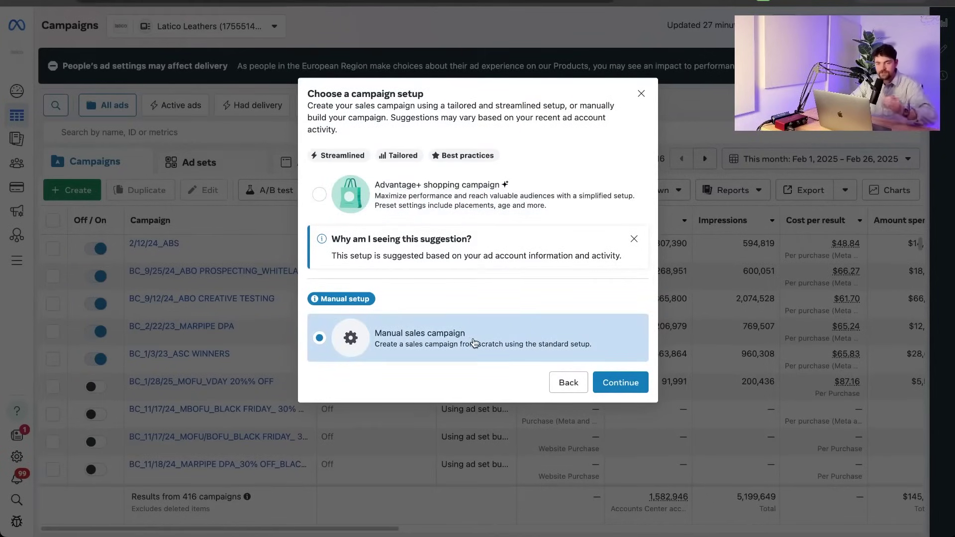
pyautogui.click(613, 381)
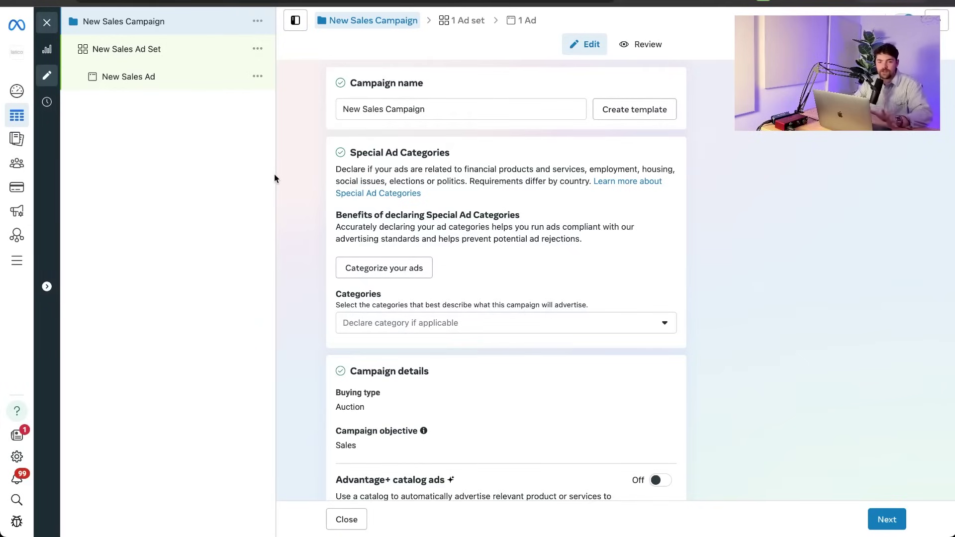
# Turn on Advantage+ catalog ads for the campaign and select Marpipe Example Catalog.
pyautogui.scroll(-5, 601, 231)
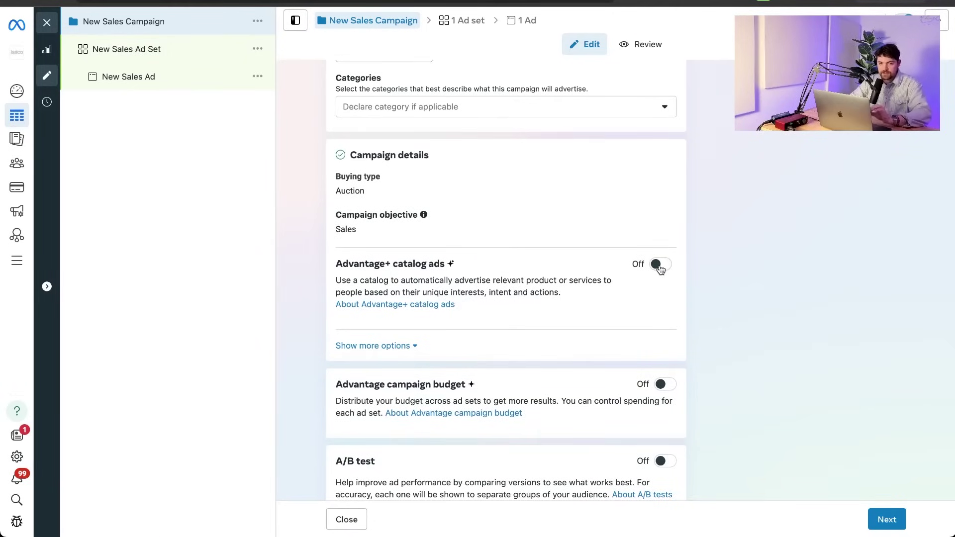
pyautogui.click(661, 269)
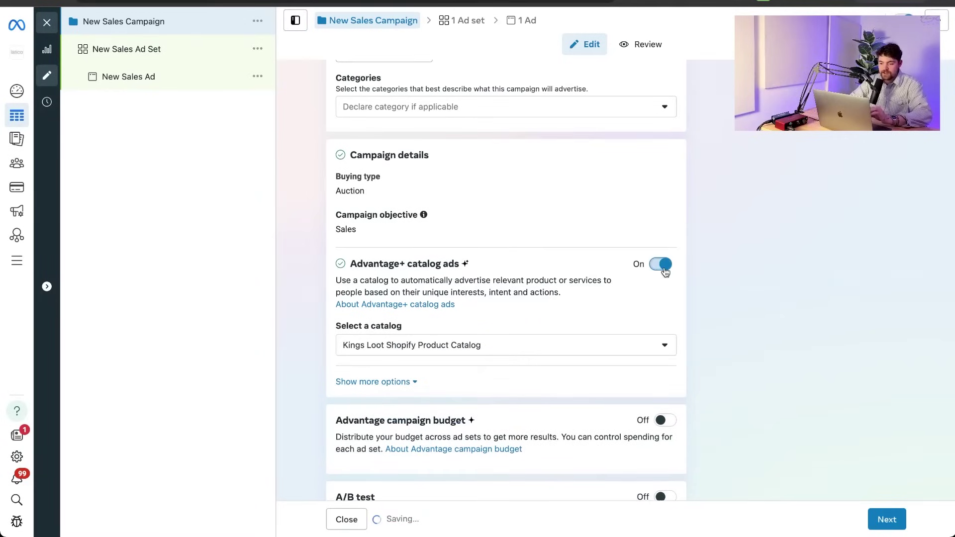
pyautogui.click(569, 354)
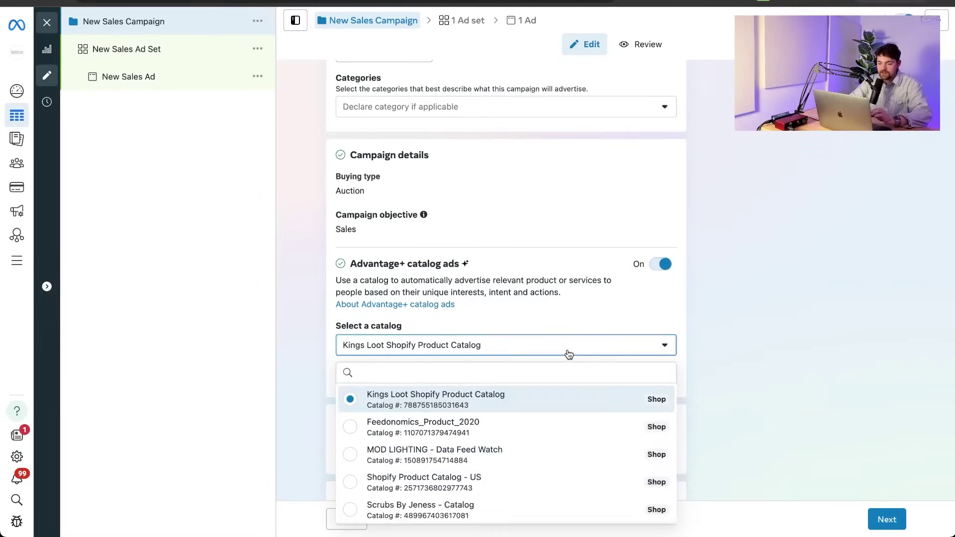
pyautogui.scroll(-3, 505, 458)
pyautogui.click(505, 497)
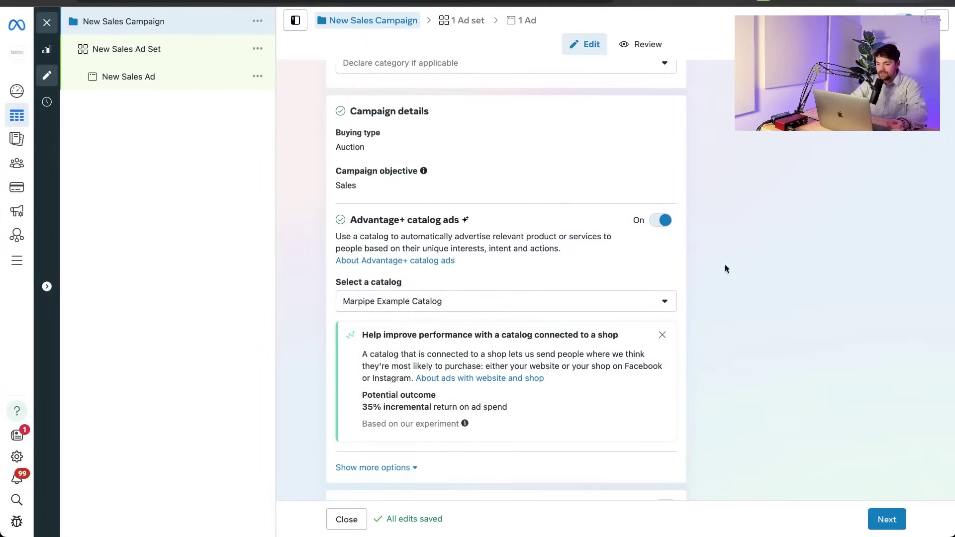
# Review the remaining campaign settings and continue to the ad set.
pyautogui.scroll(-1, 659, 262)
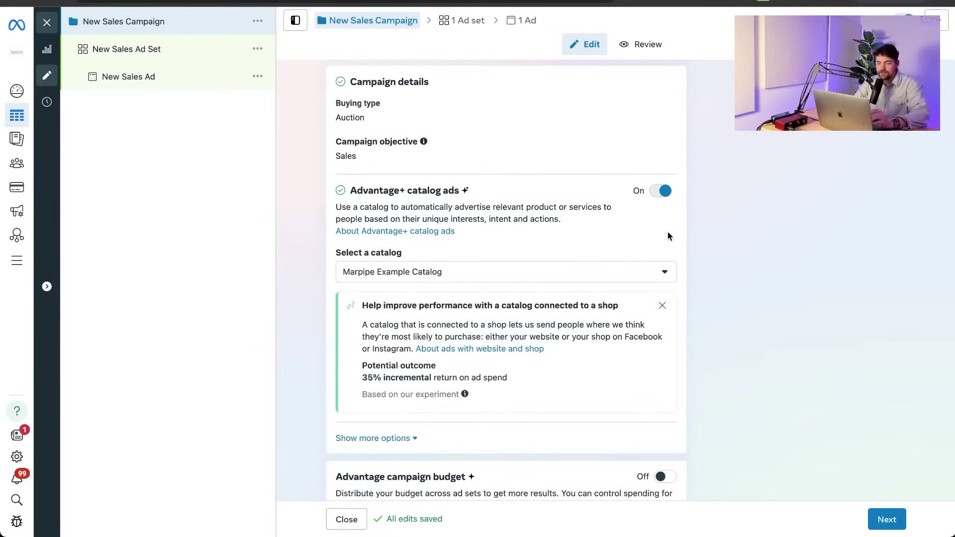
pyautogui.scroll(-1, 668, 237)
pyautogui.scroll(1, 667, 236)
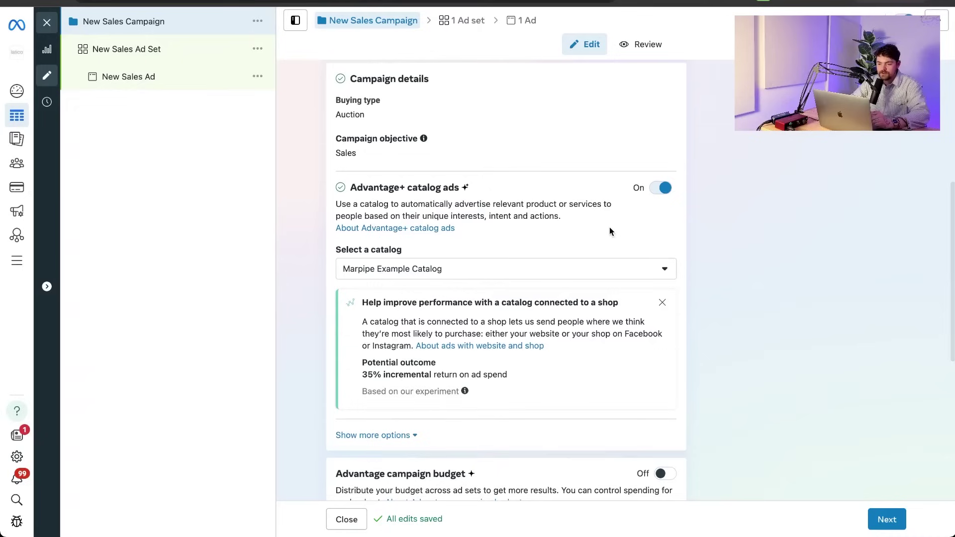
pyautogui.scroll(-1, 611, 232)
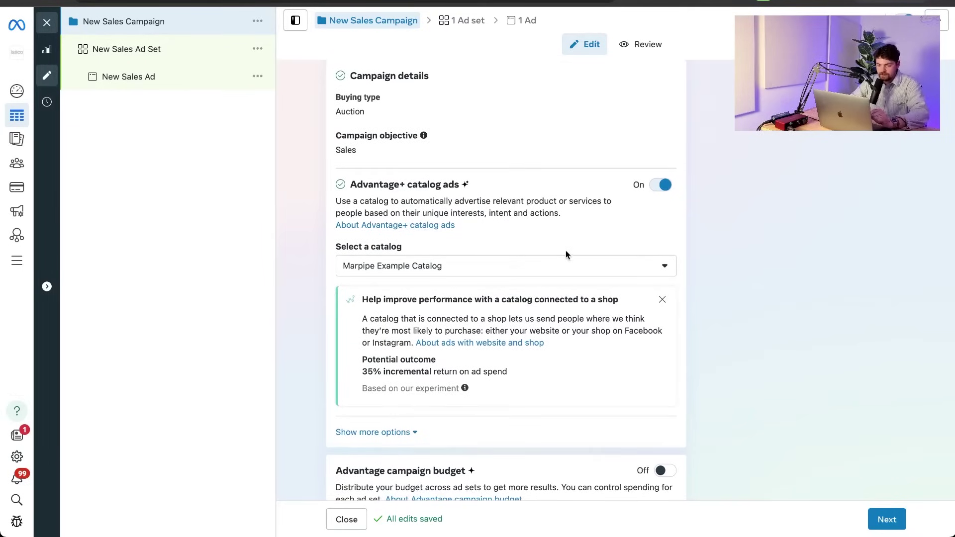
pyautogui.scroll(-7, 566, 250)
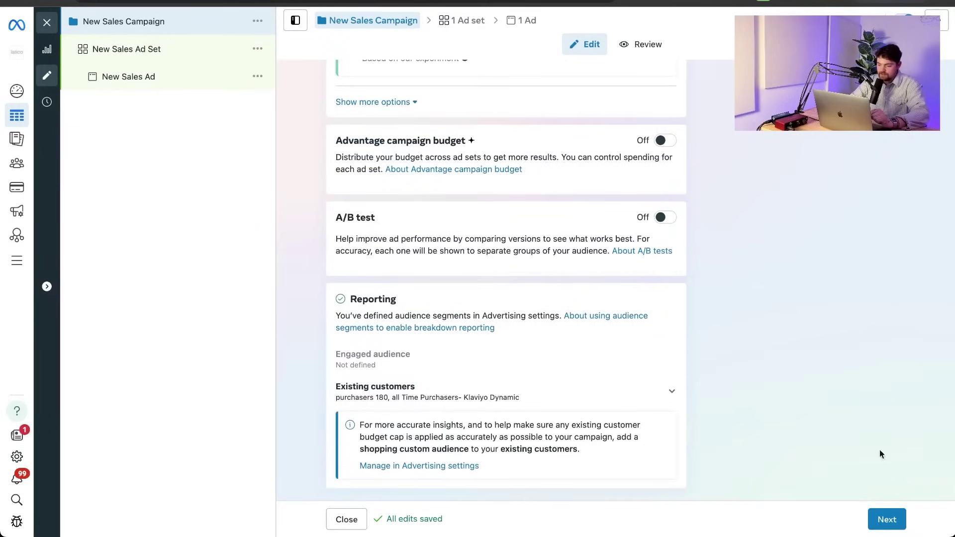
pyautogui.click(884, 519)
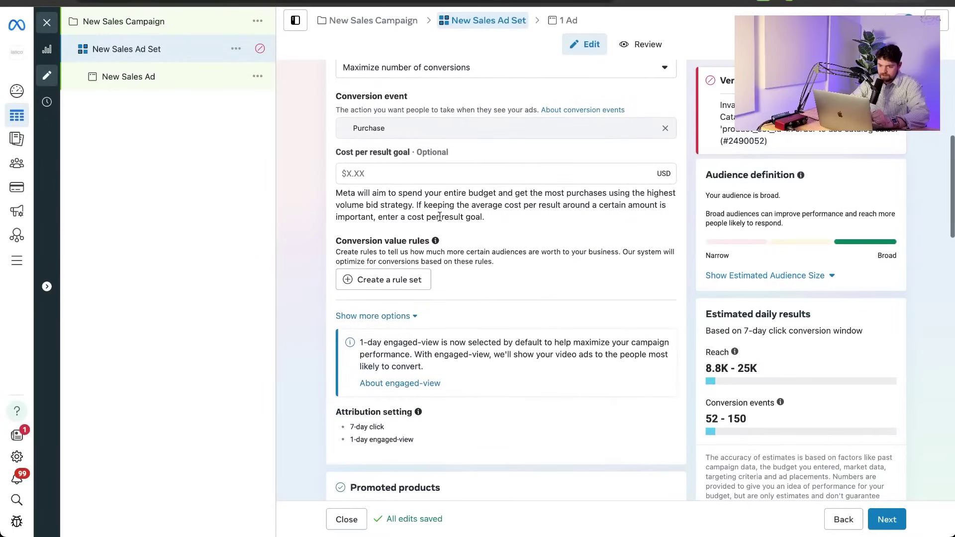
# Review the ad set's Promoted products and $100.00 daily budget, then return to the campaign section.
pyautogui.scroll(-6, 424, 264)
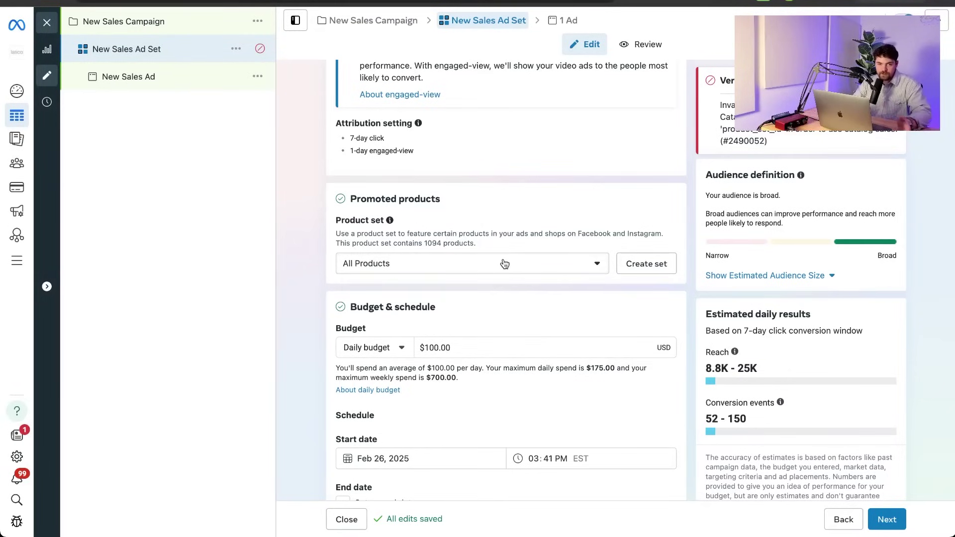
pyautogui.scroll(15, 458, 203)
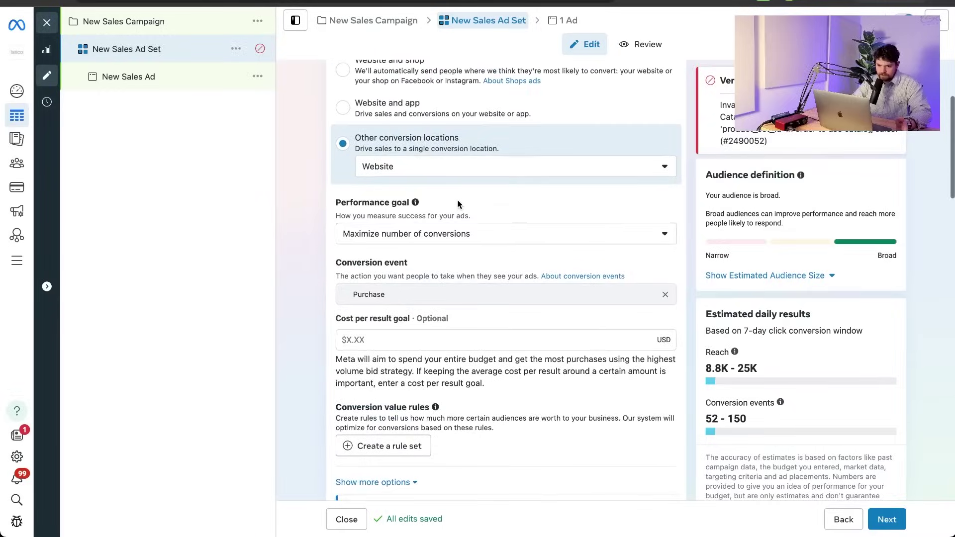
# Turn Advantage+ catalog ads off, then review the ad's Identity, Ad setup and Format sections.
pyautogui.click(662, 397)
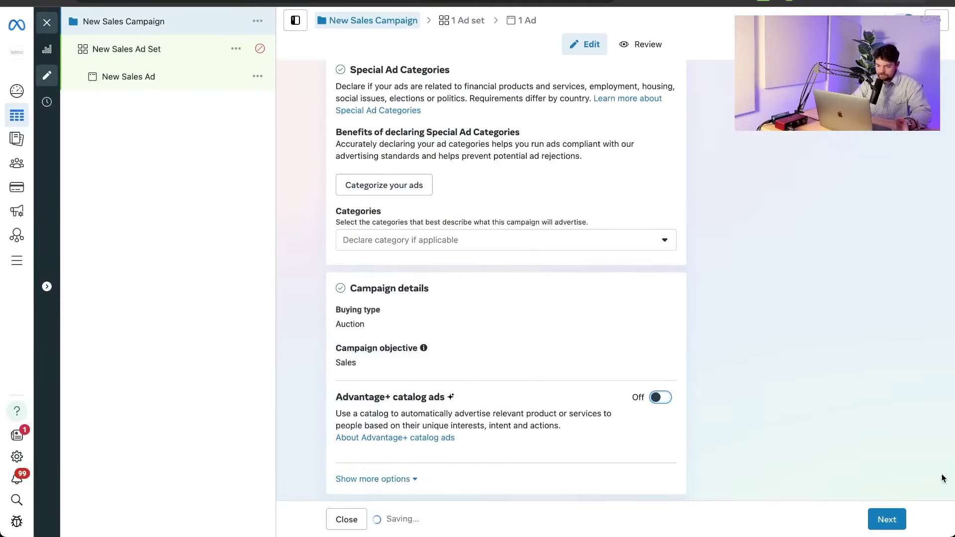
pyautogui.click(886, 526)
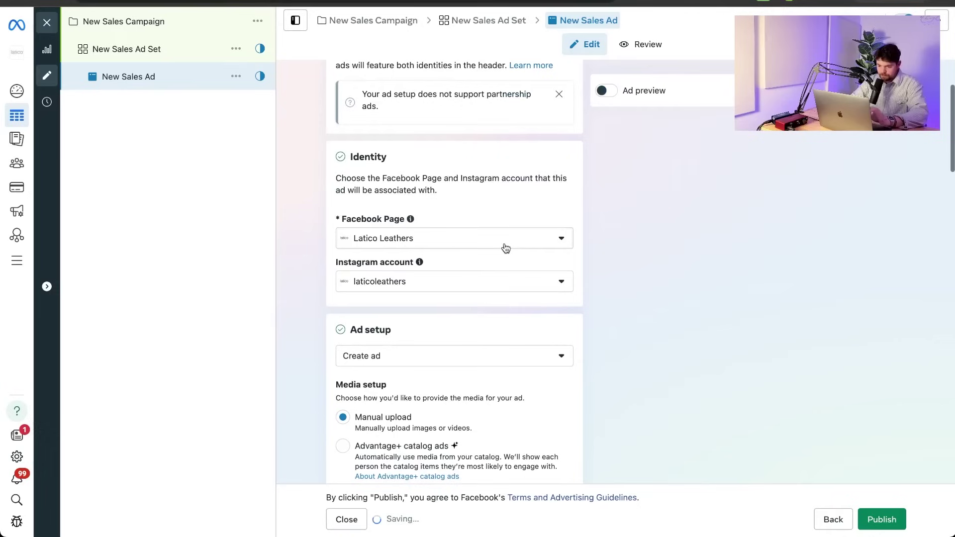
pyautogui.scroll(-5, 505, 244)
pyautogui.scroll(-2, 506, 248)
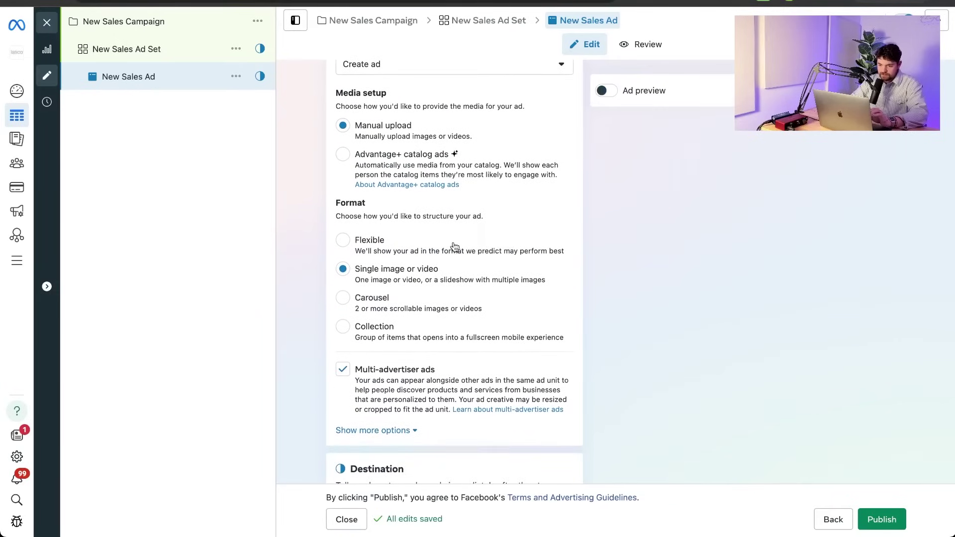
pyautogui.scroll(5, 454, 245)
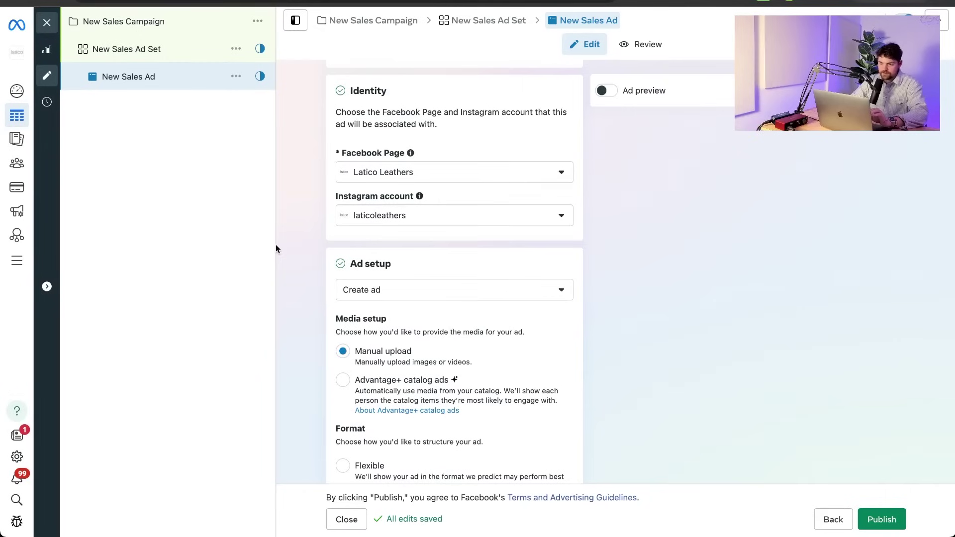
pyautogui.scroll(-2, 351, 245)
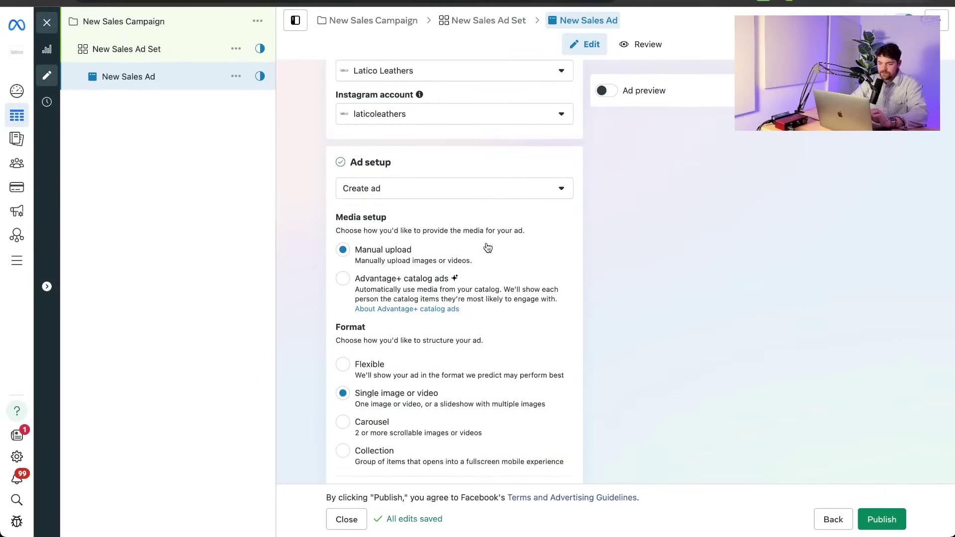
pyautogui.scroll(6, 488, 247)
pyautogui.scroll(-3, 408, 249)
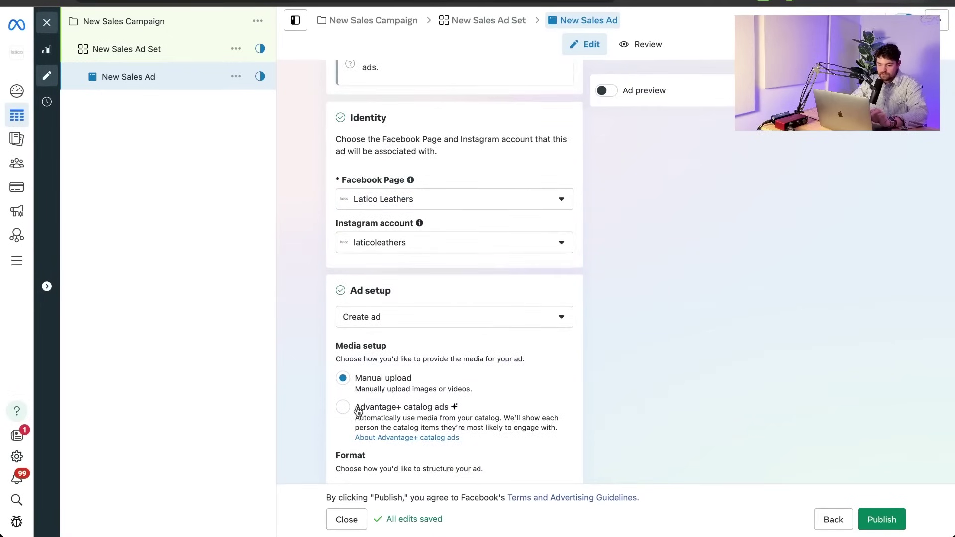
# Set the ad's media setup to Advantage+ catalog ads.
pyautogui.scroll(-2, 358, 411)
pyautogui.click(343, 331)
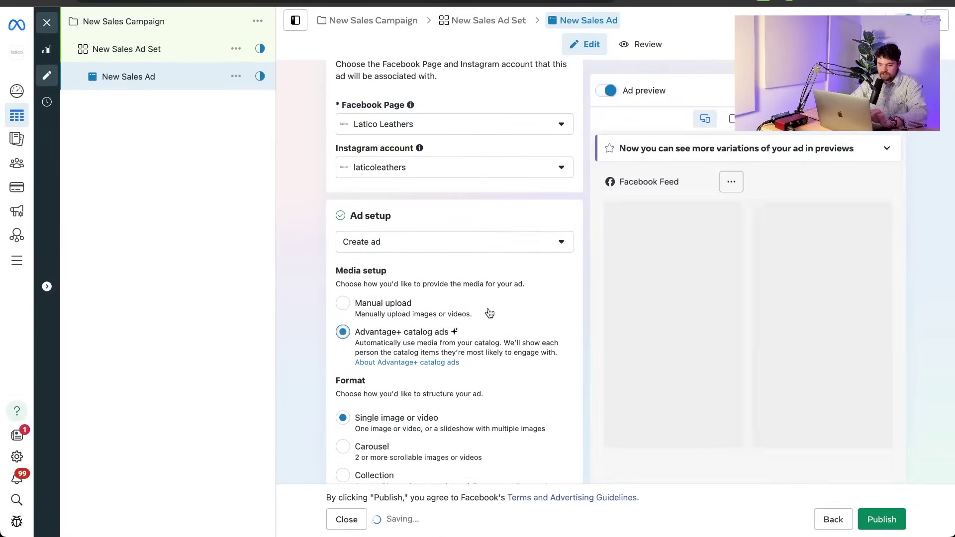
pyautogui.scroll(-3, 489, 313)
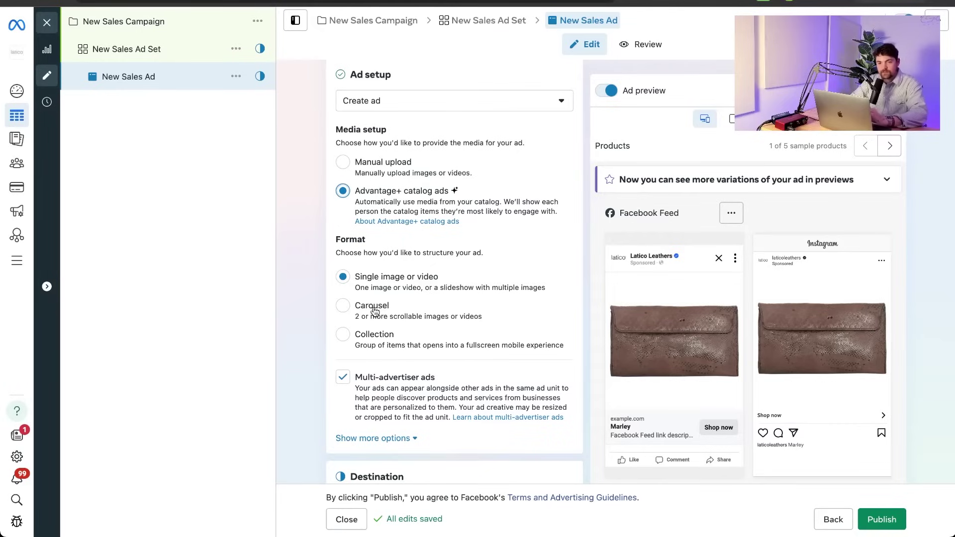
# Switch the ad format to Carousel and review the Facebook and Instagram previews.
pyautogui.click(550, 309)
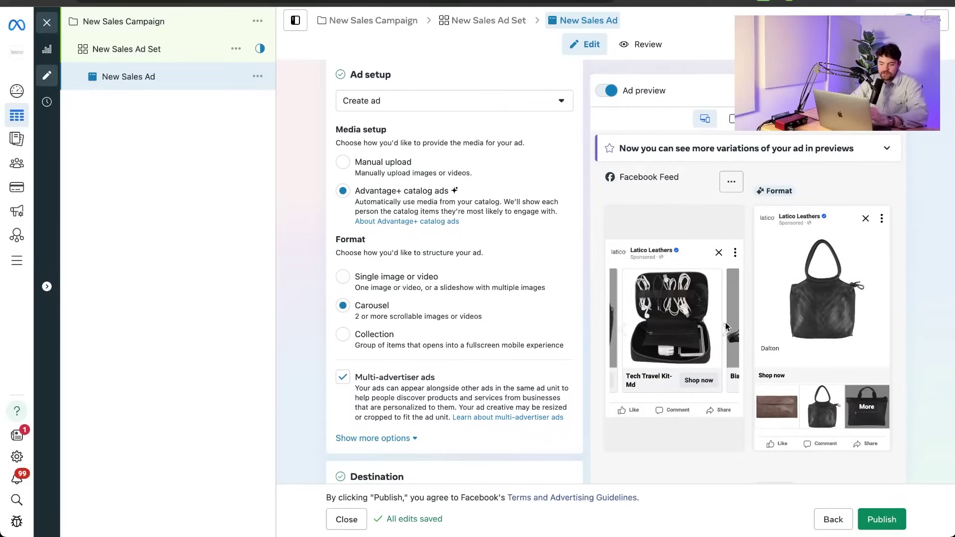
pyautogui.scroll(-1, 826, 321)
pyautogui.scroll(-5, 827, 325)
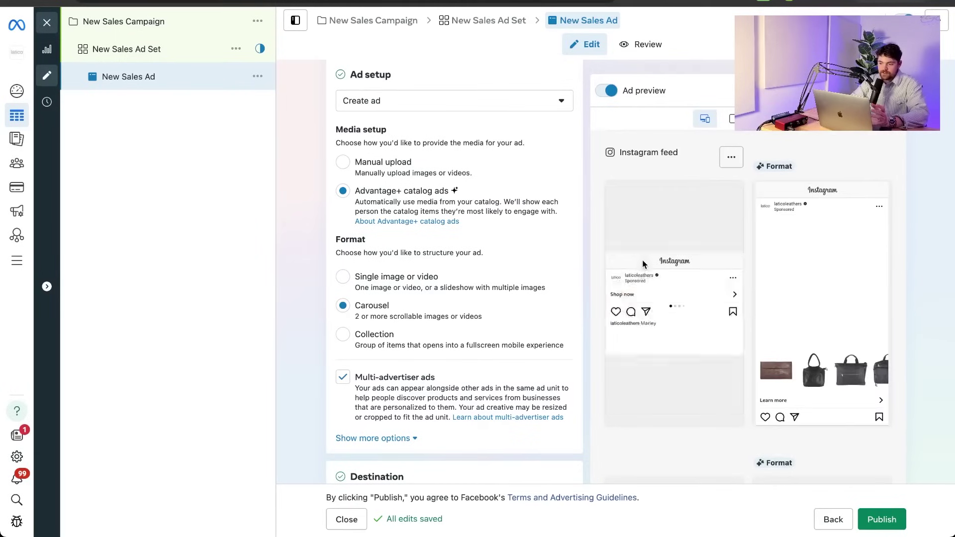
pyautogui.moveTo(732, 299)
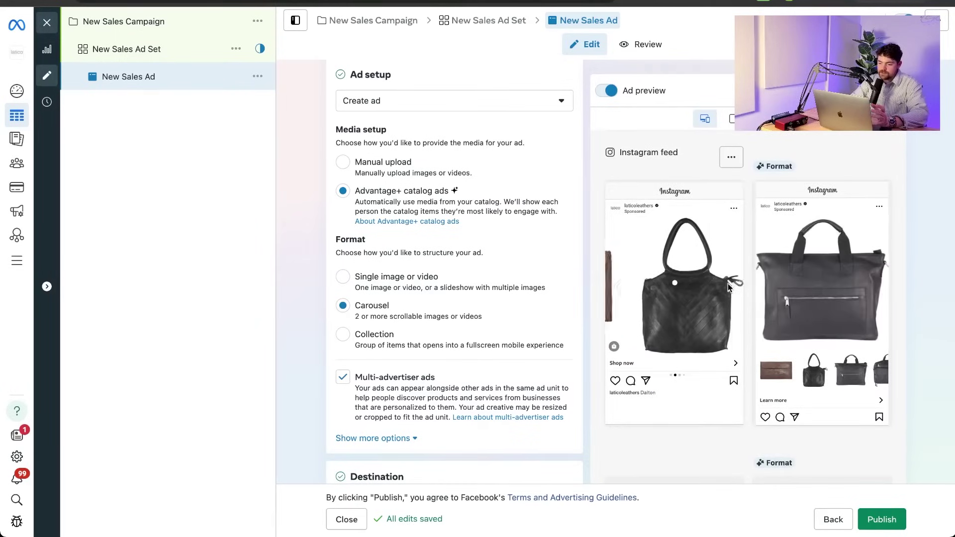
pyautogui.scroll(-5, 742, 410)
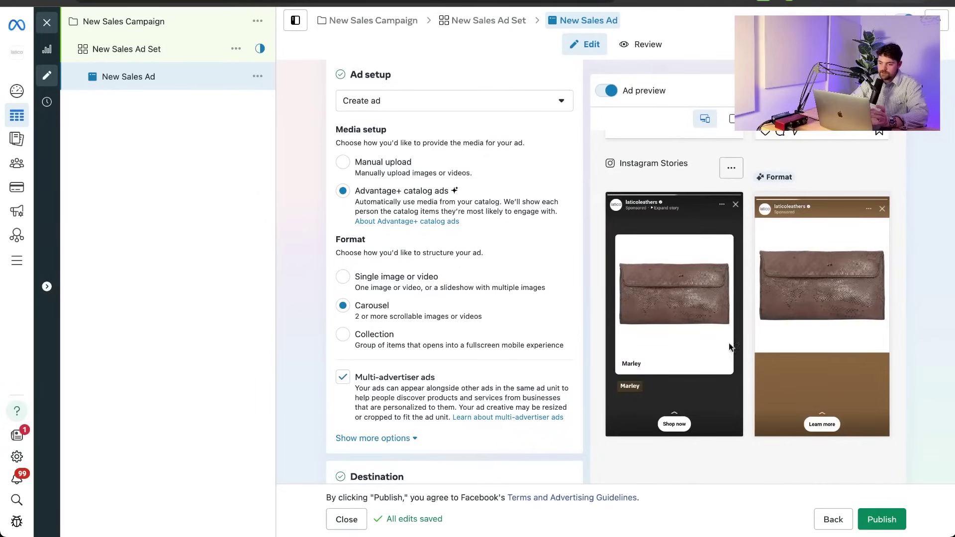
pyautogui.scroll(-2, 748, 323)
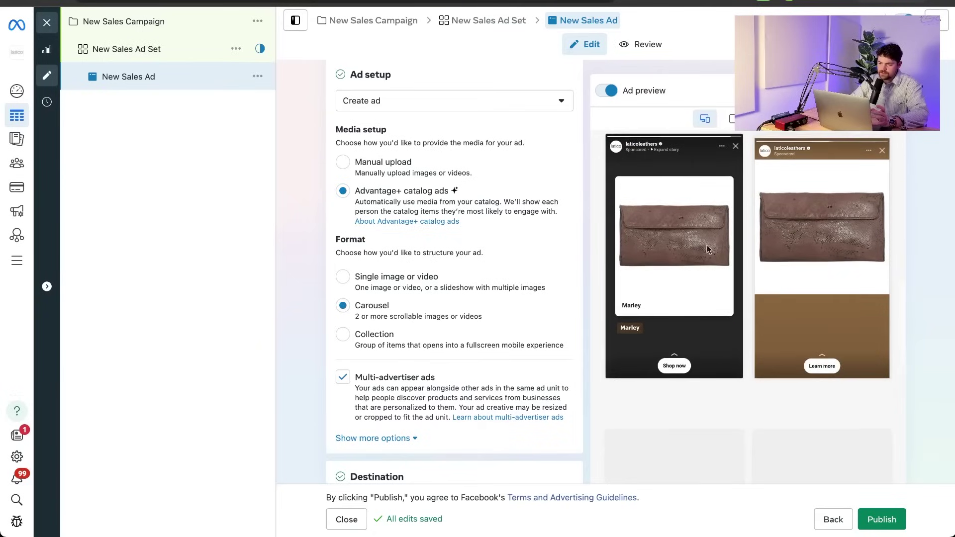
pyautogui.scroll(-10, 417, 330)
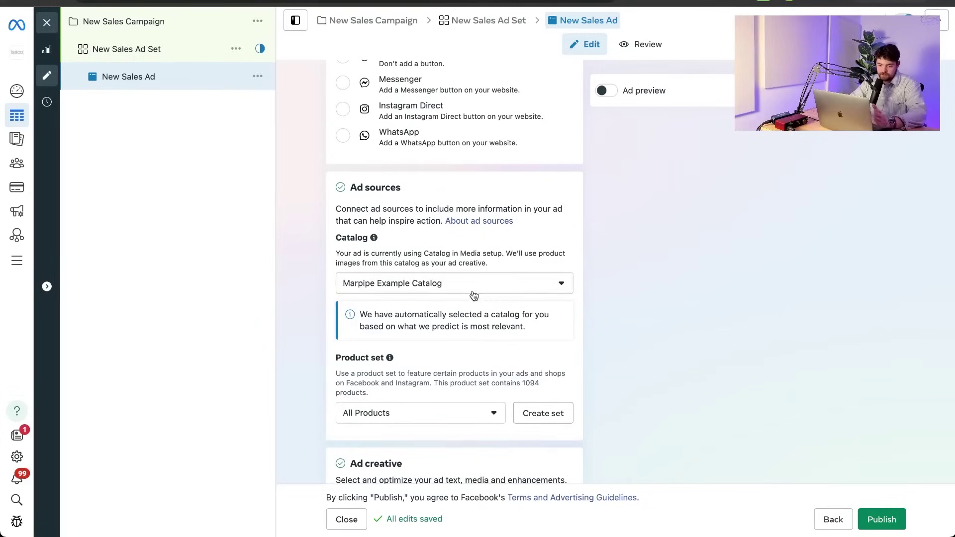
# Keep Marpipe Example Catalog and choose Crossbody Bags as the ad's product set.
pyautogui.click(421, 290)
pyautogui.click(422, 290)
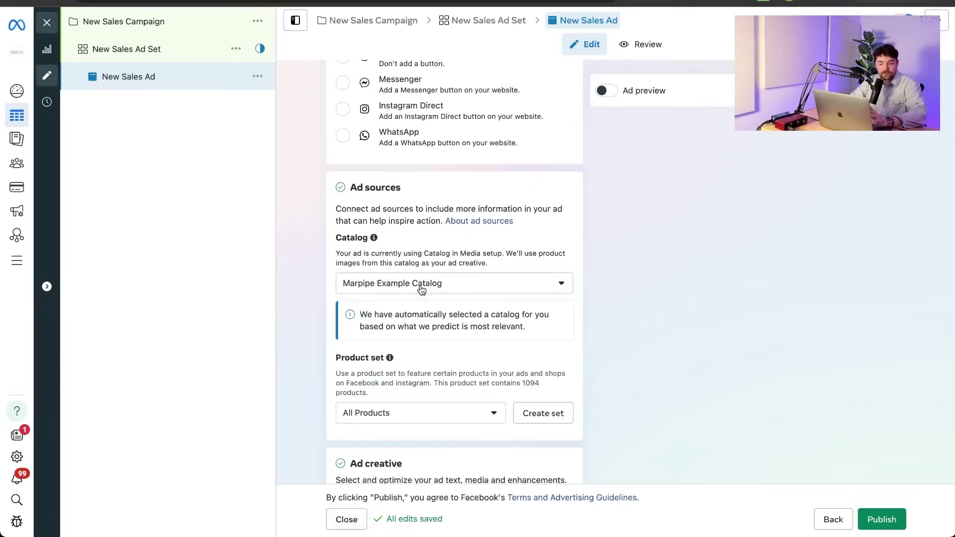
pyautogui.click(395, 414)
pyautogui.scroll(-2, 395, 415)
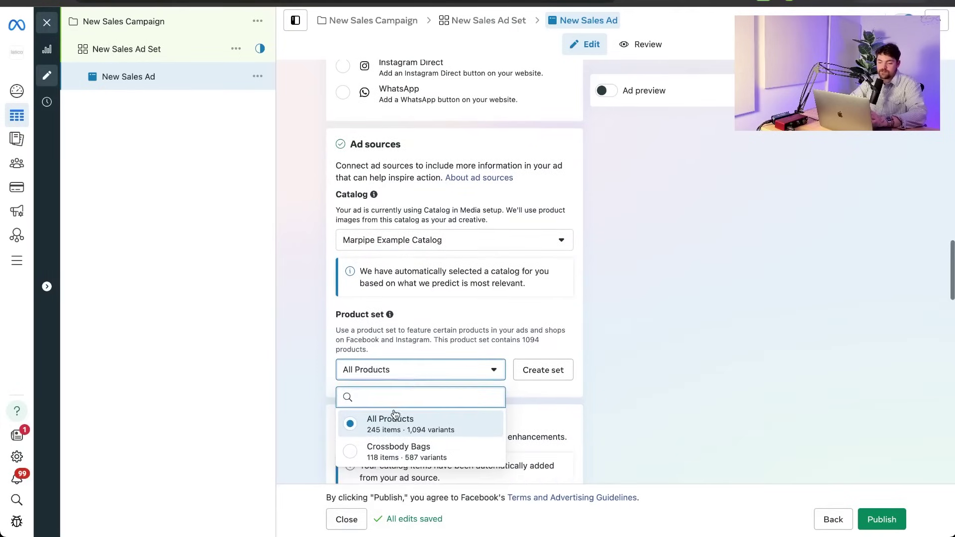
pyautogui.click(400, 451)
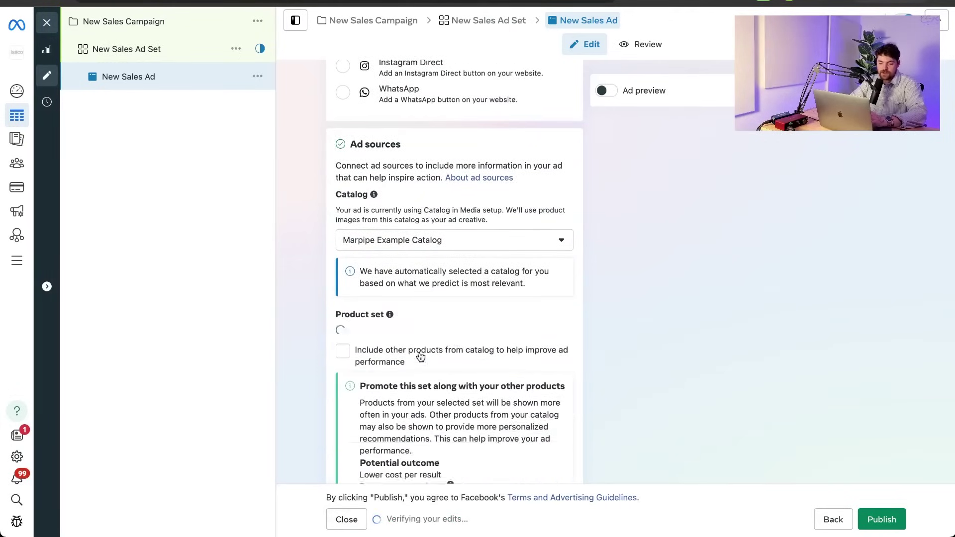
pyautogui.scroll(-1, 441, 271)
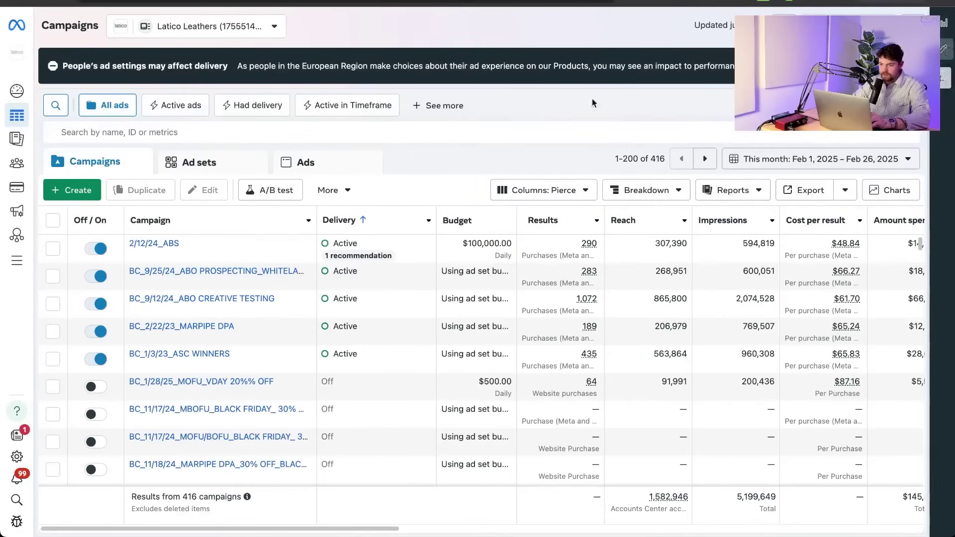
# Create a new Sales campaign using the Advantage+ shopping campaign setup.
pyautogui.click(72, 190)
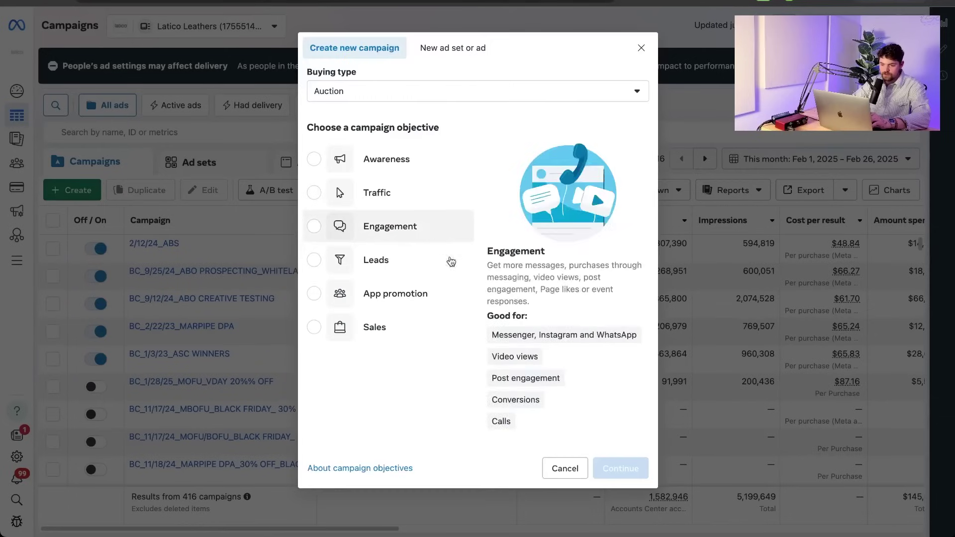
pyautogui.click(369, 341)
pyautogui.click(614, 472)
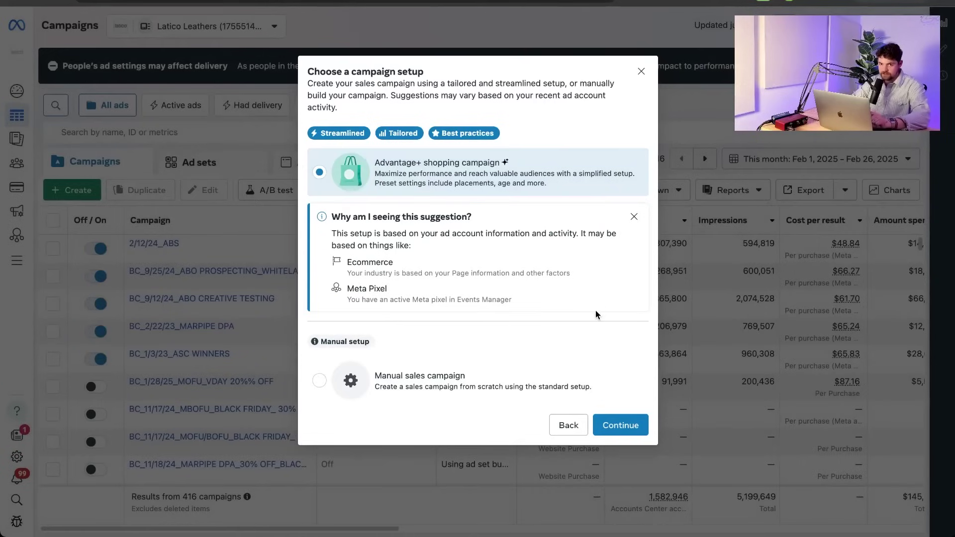
pyautogui.click(630, 424)
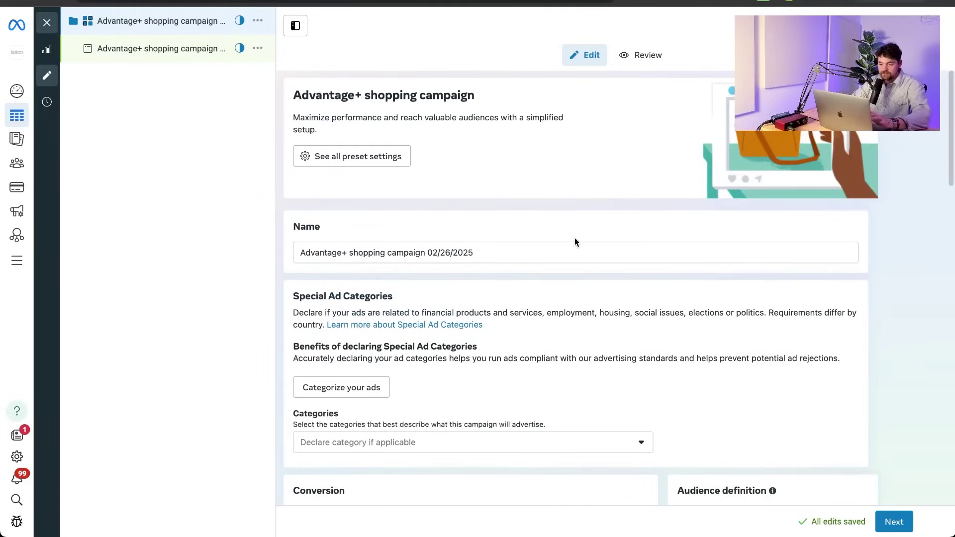
# Review the Conversion, Audience location, Reporting and $20.00 daily Budget & schedule sections.
pyautogui.scroll(-3, 439, 384)
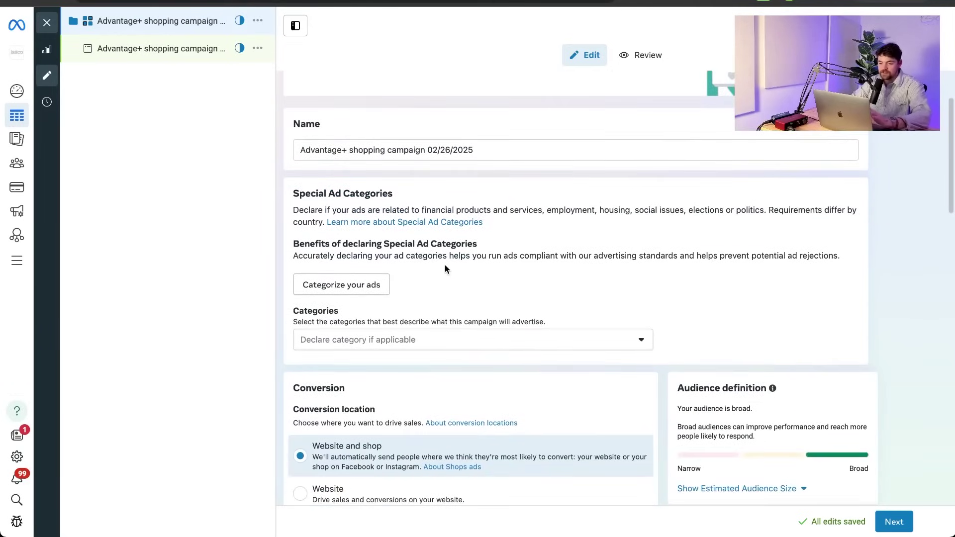
pyautogui.scroll(-5, 445, 267)
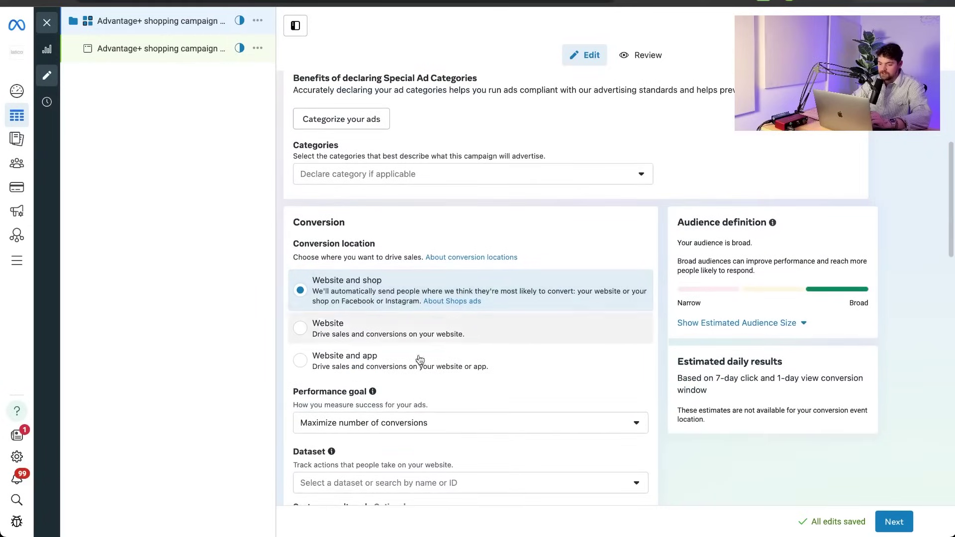
pyautogui.scroll(-3, 426, 324)
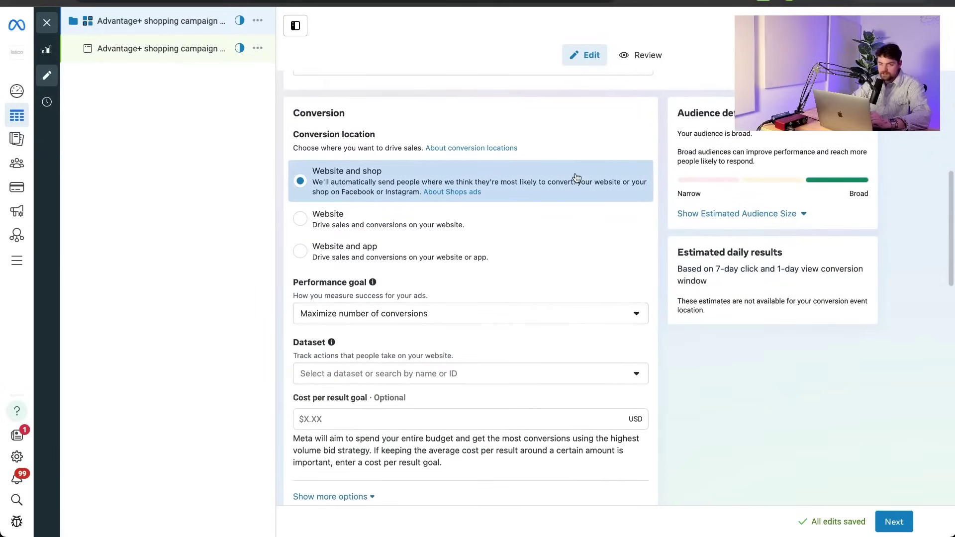
pyautogui.scroll(-8, 576, 177)
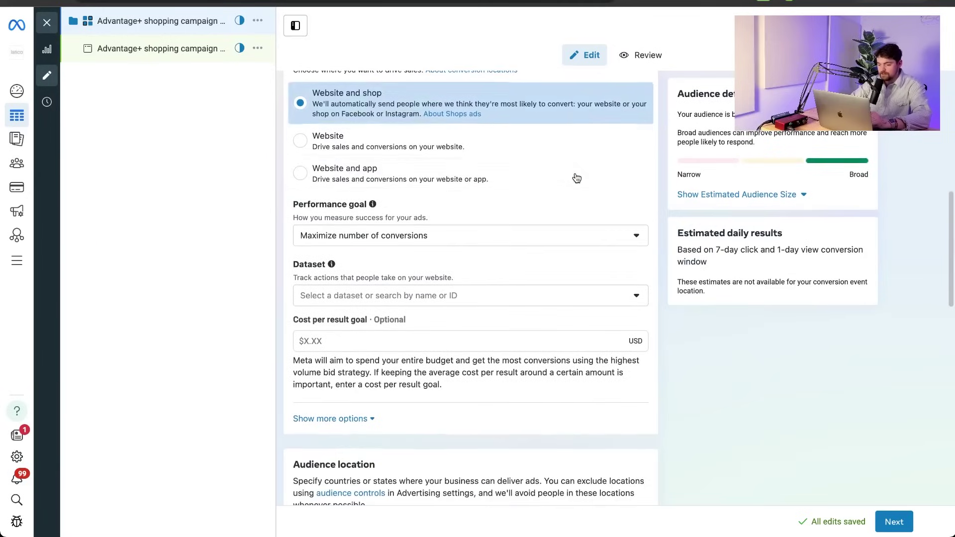
pyautogui.scroll(-1, 451, 244)
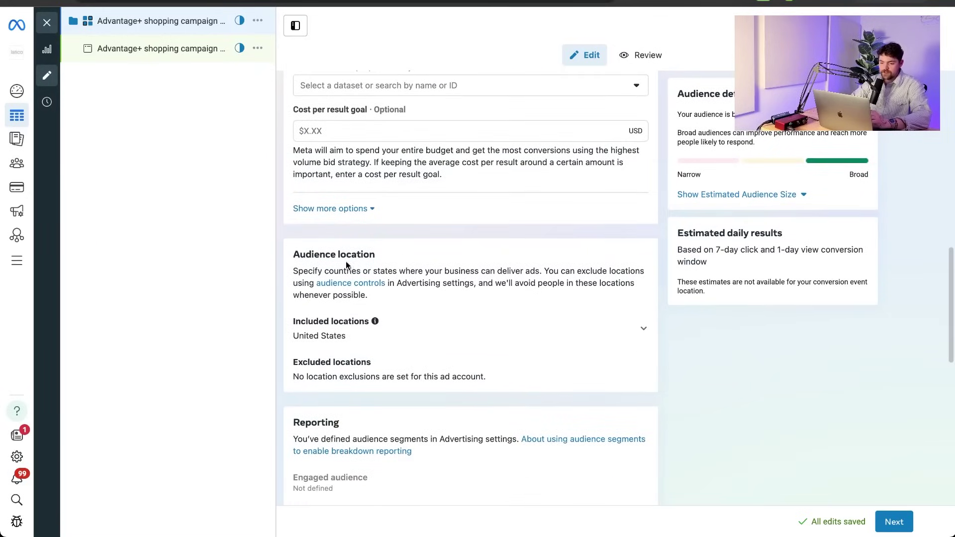
pyautogui.scroll(-8, 397, 334)
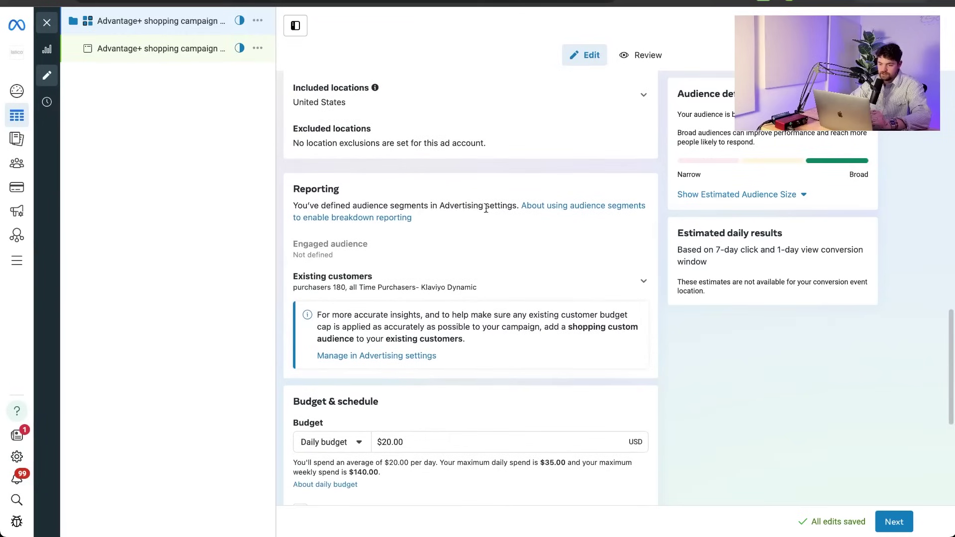
pyautogui.scroll(4, 468, 224)
pyautogui.scroll(-2, 496, 289)
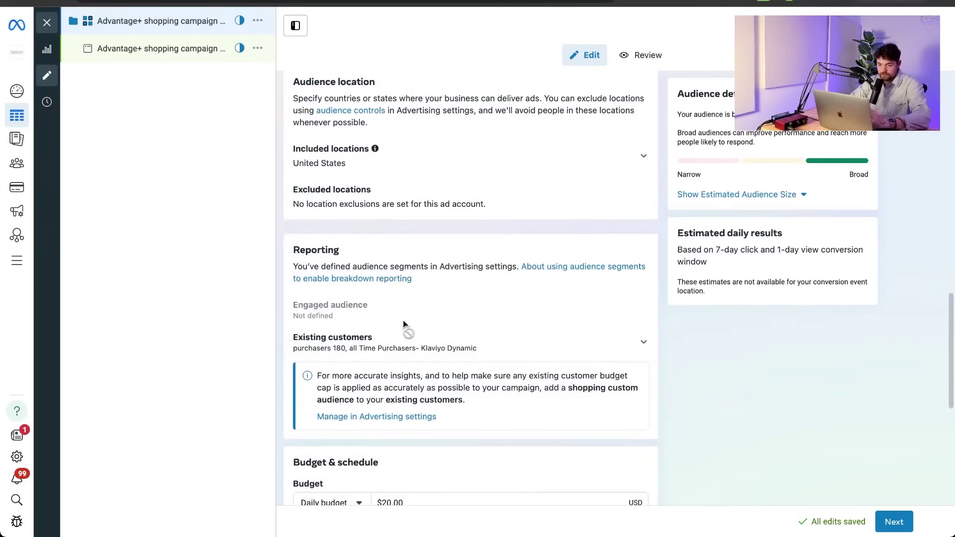
pyautogui.scroll(-10, 404, 323)
pyautogui.scroll(-2, 404, 326)
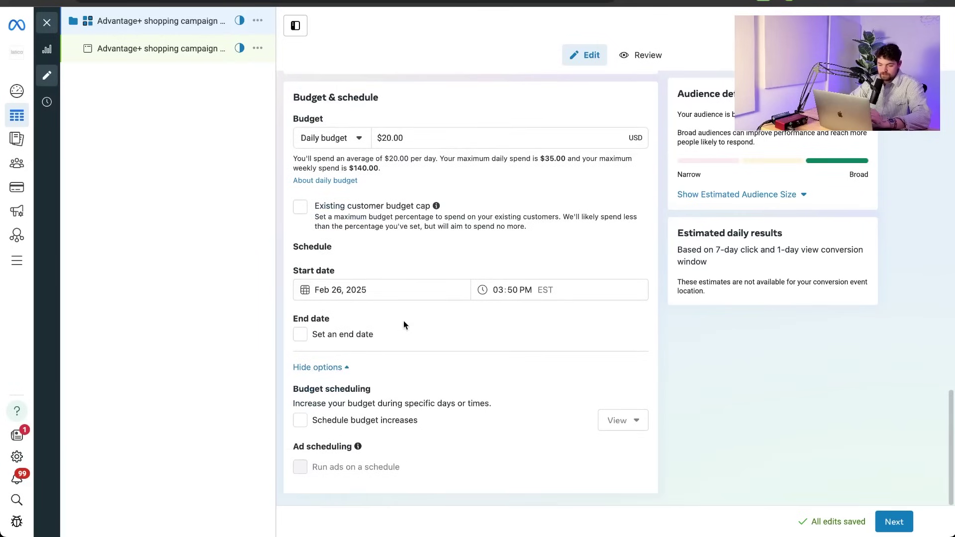
pyautogui.scroll(15, 490, 193)
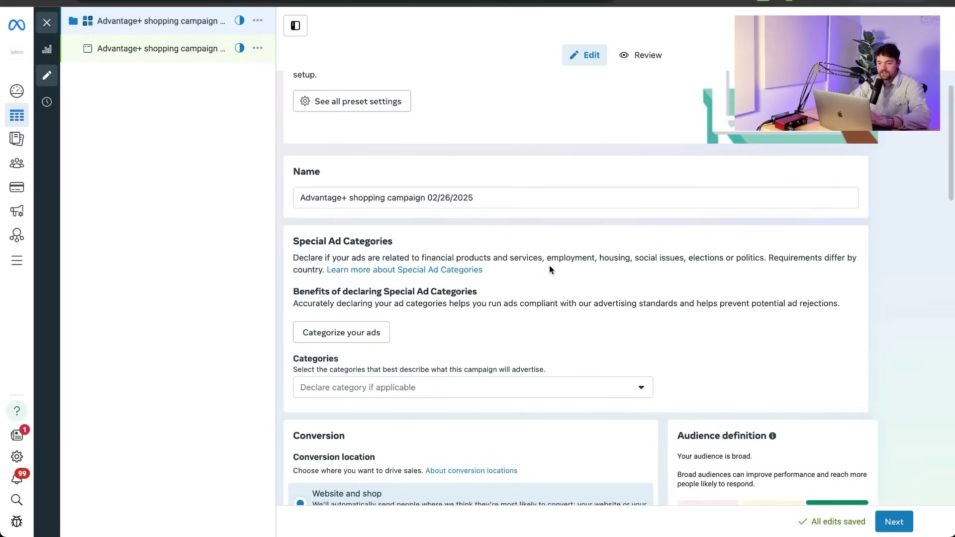
pyautogui.scroll(-7, 550, 269)
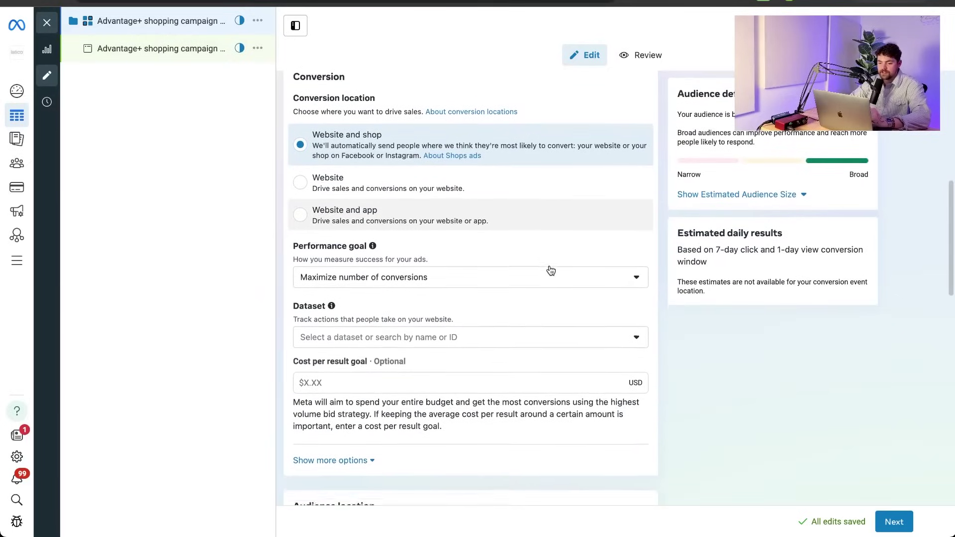
pyautogui.scroll(-1, 550, 270)
pyautogui.scroll(-3, 394, 318)
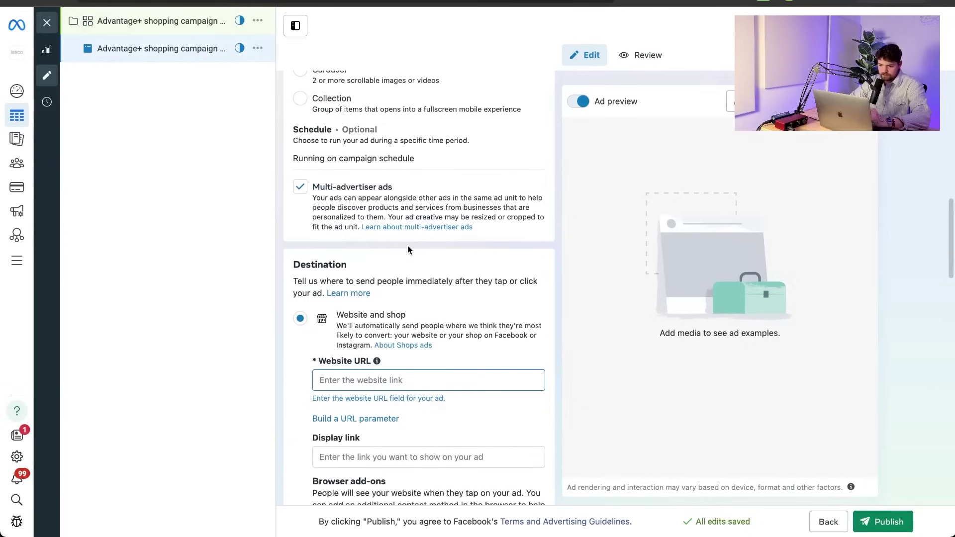
# Set the ad's creative source to Advantage+ catalog ads, making the format Carousel.
pyautogui.scroll(15, 408, 246)
pyautogui.scroll(-2, 408, 246)
pyautogui.scroll(-4, 407, 246)
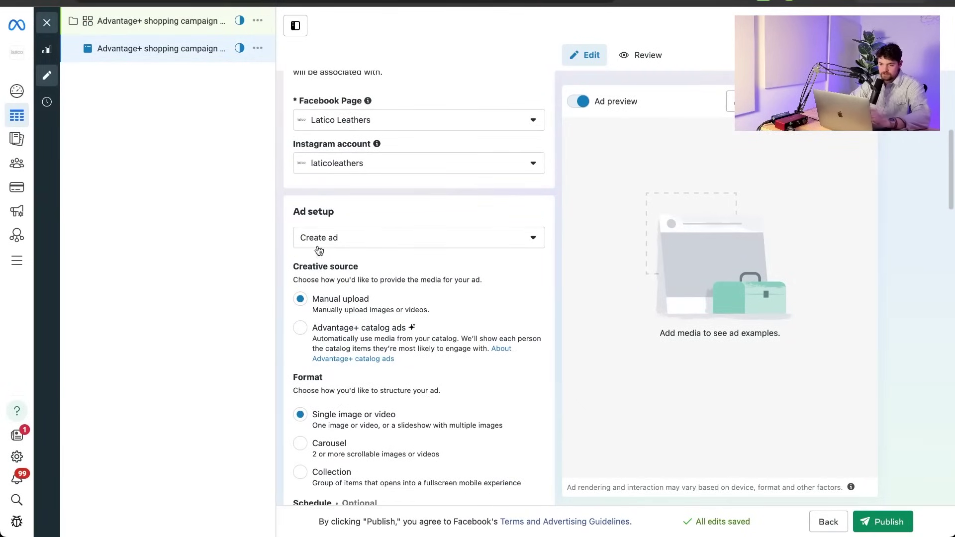
pyautogui.click(369, 325)
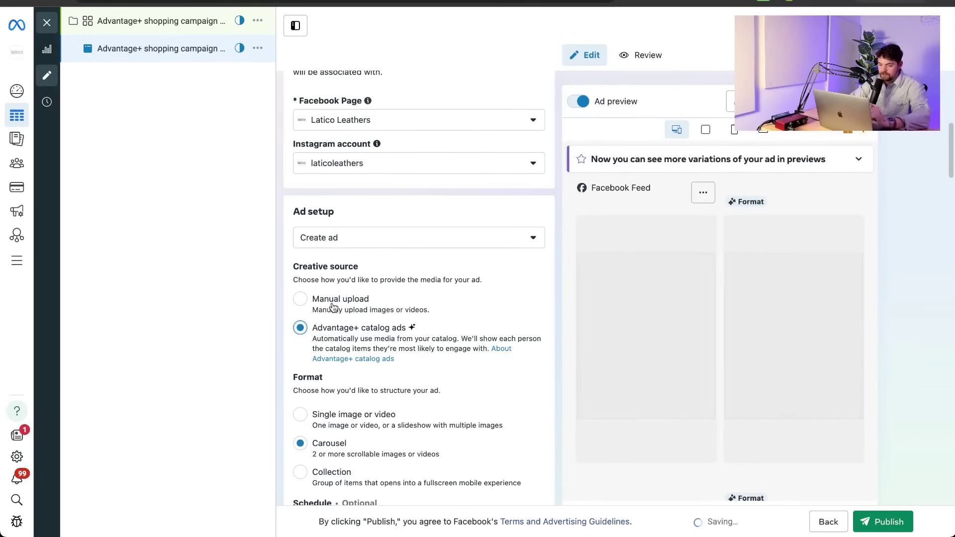
# Check the Ad creative product set, keeping Crossbody Bags selected.
pyautogui.scroll(-2, 332, 307)
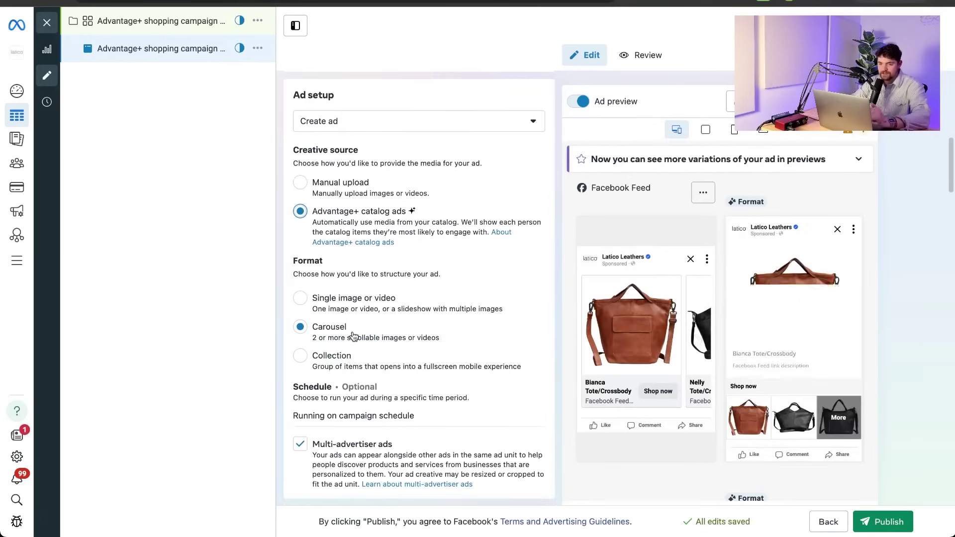
pyautogui.scroll(-4, 354, 336)
pyautogui.scroll(-12, 353, 336)
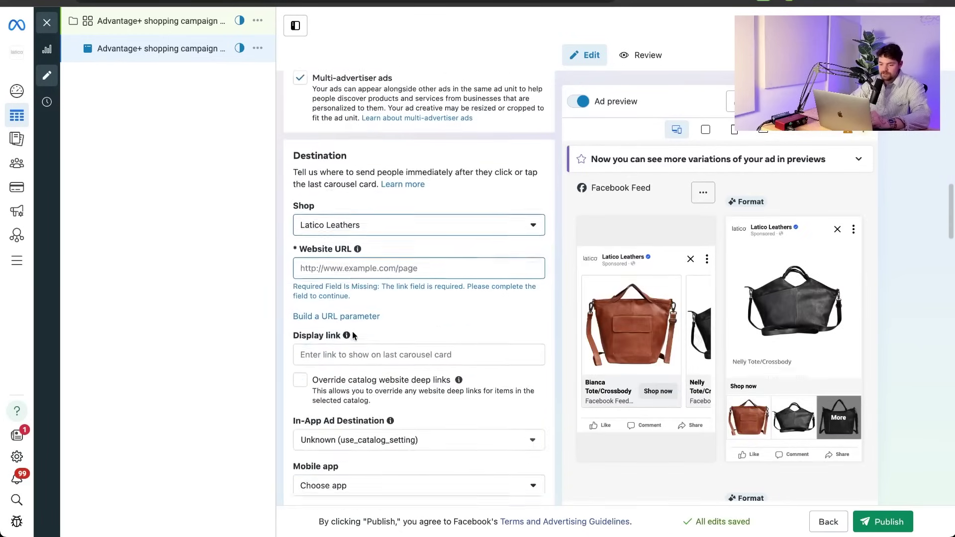
pyautogui.scroll(-3, 353, 336)
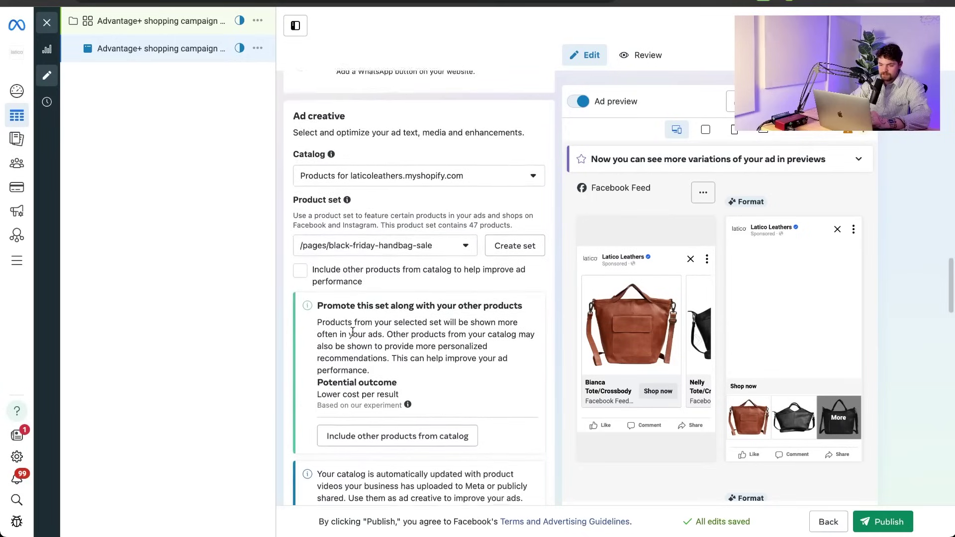
pyautogui.scroll(1, 443, 199)
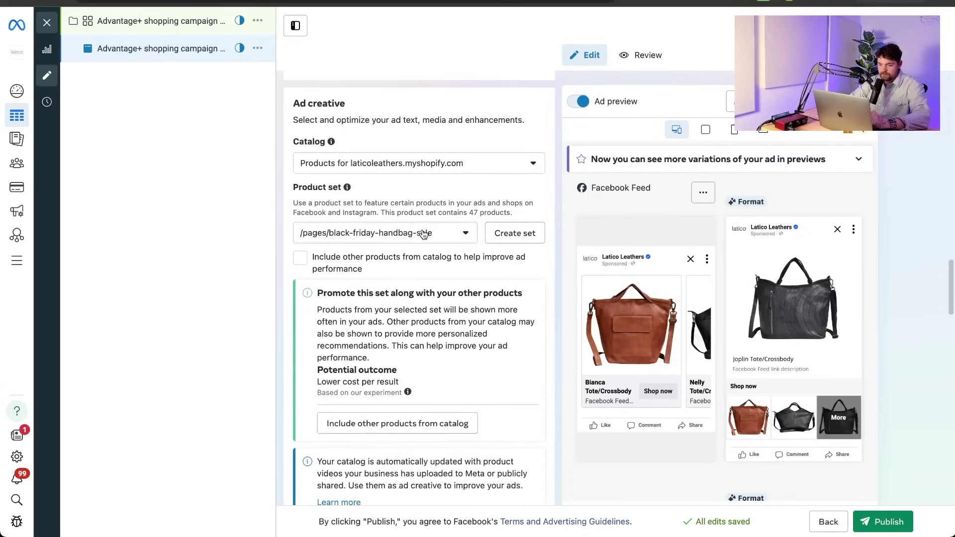
pyautogui.click(423, 235)
pyautogui.click(424, 235)
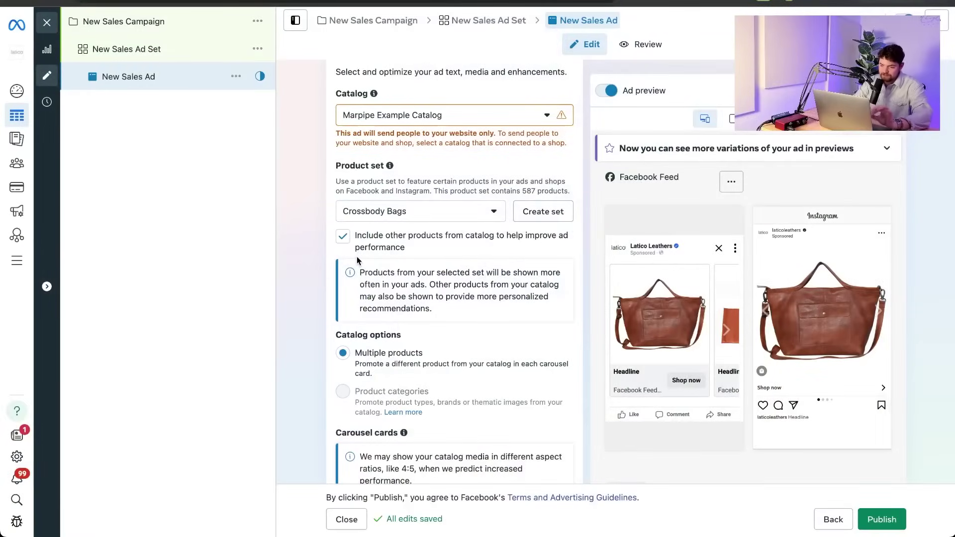
pyautogui.scroll(3, 455, 275)
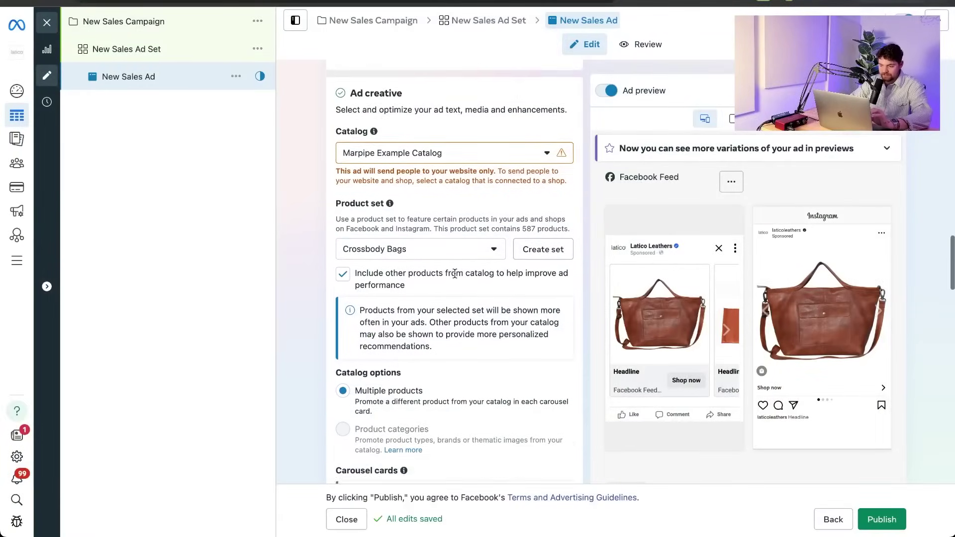
pyautogui.scroll(5, 454, 276)
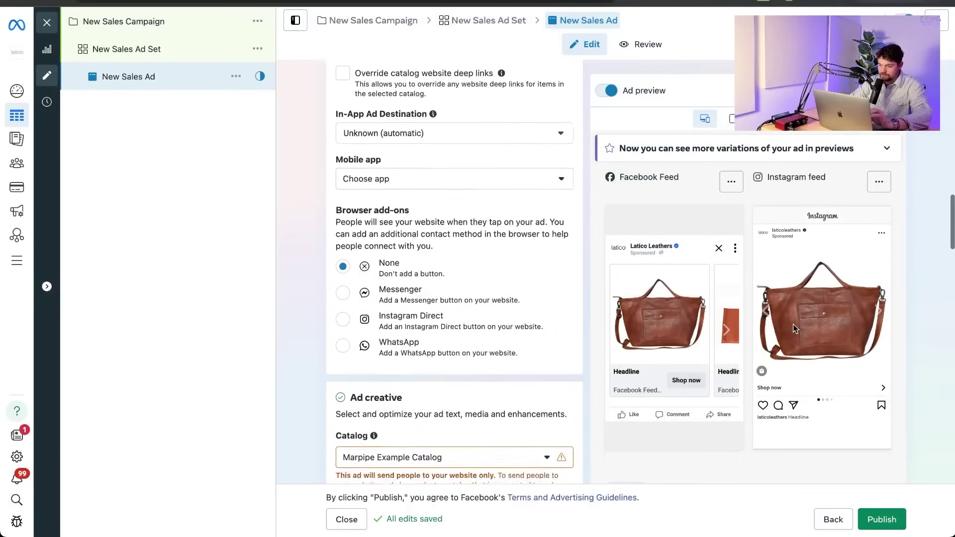
pyautogui.scroll(15, 455, 249)
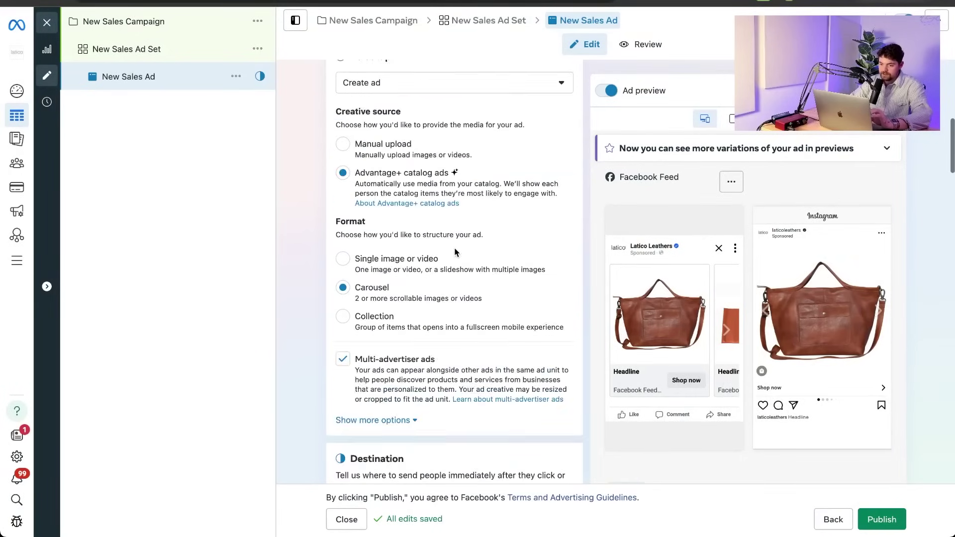
pyautogui.scroll(-15, 455, 247)
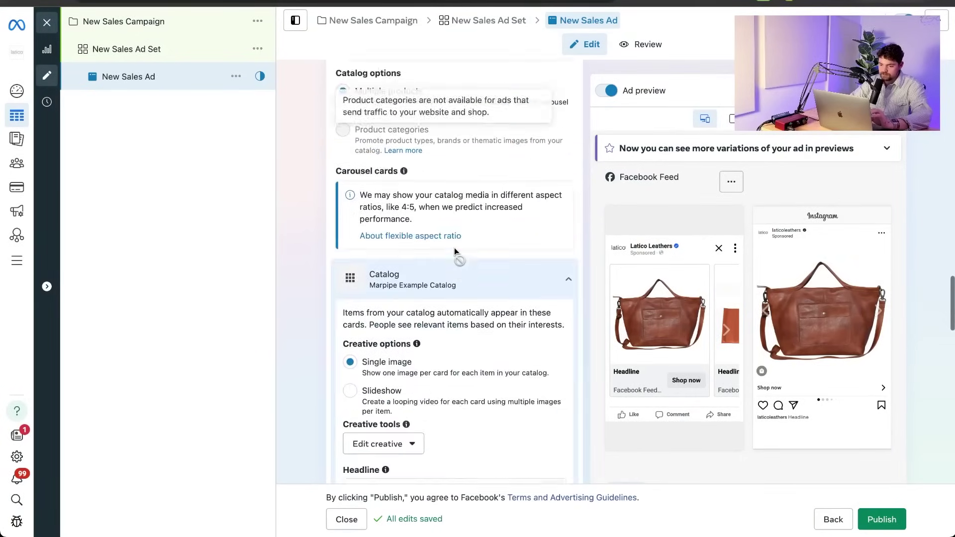
pyautogui.scroll(-8, 455, 251)
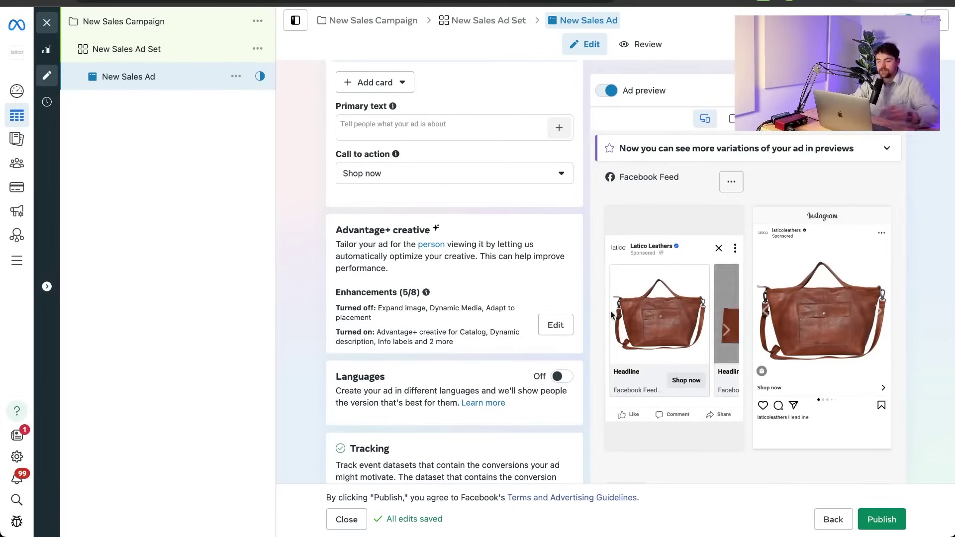
pyautogui.click(566, 324)
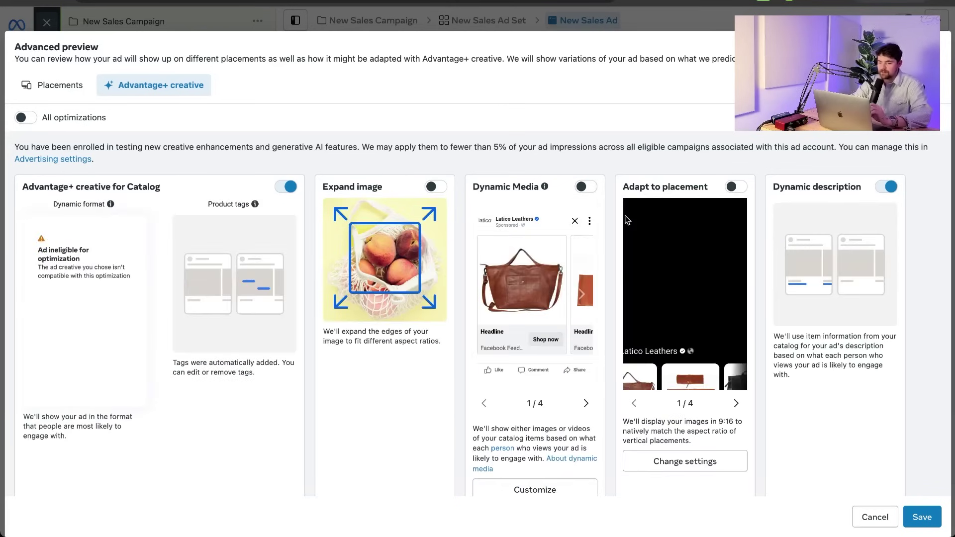
pyautogui.scroll(-5, 257, 238)
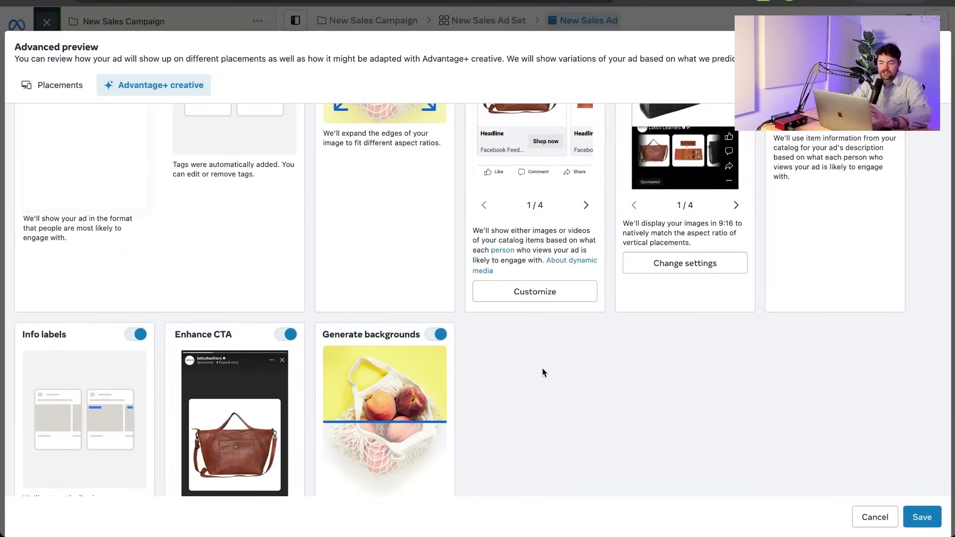
pyautogui.scroll(1, 542, 372)
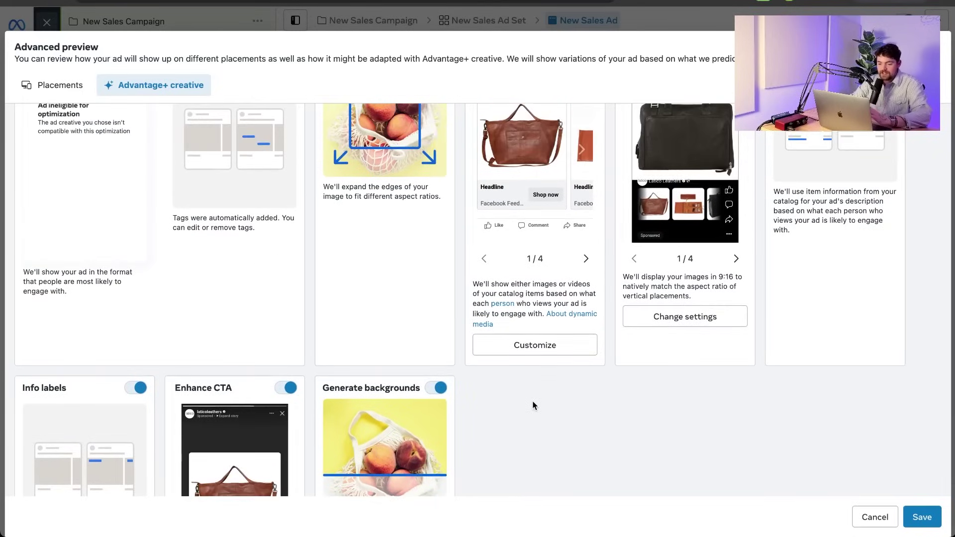
pyautogui.scroll(2, 532, 401)
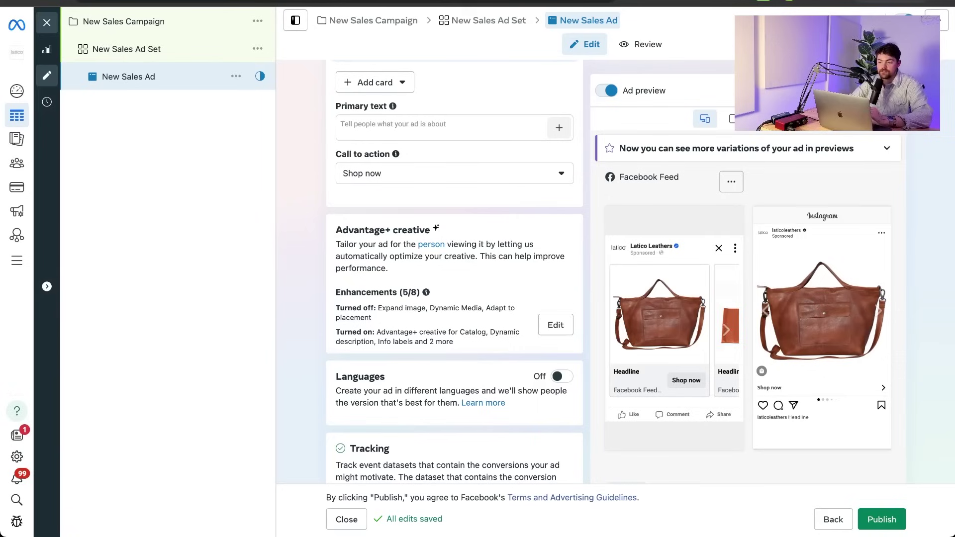
pyautogui.click(922, 517)
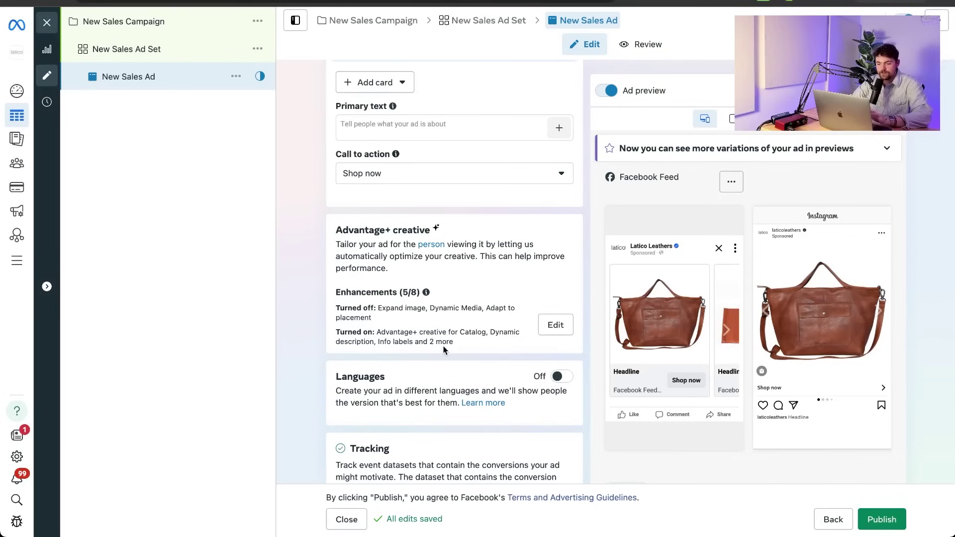
pyautogui.scroll(-1, 444, 350)
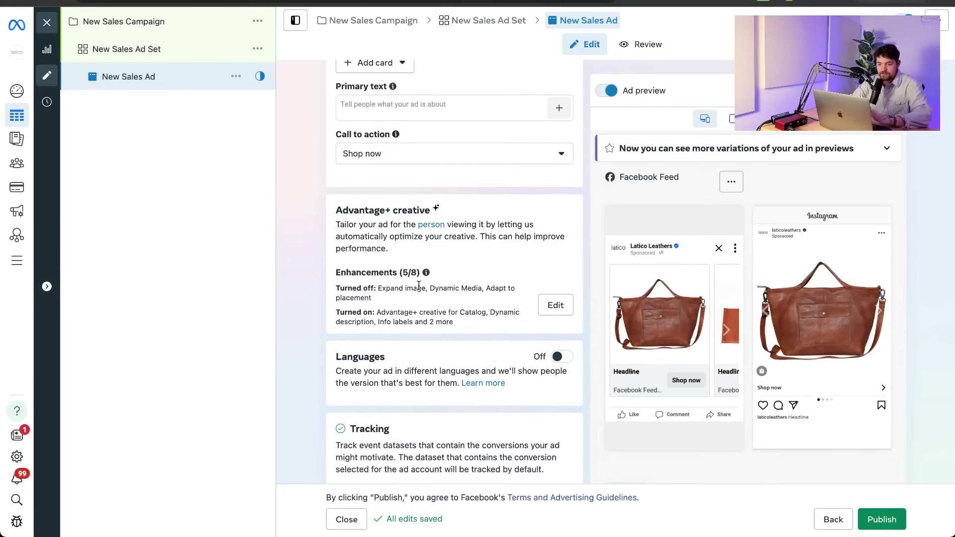